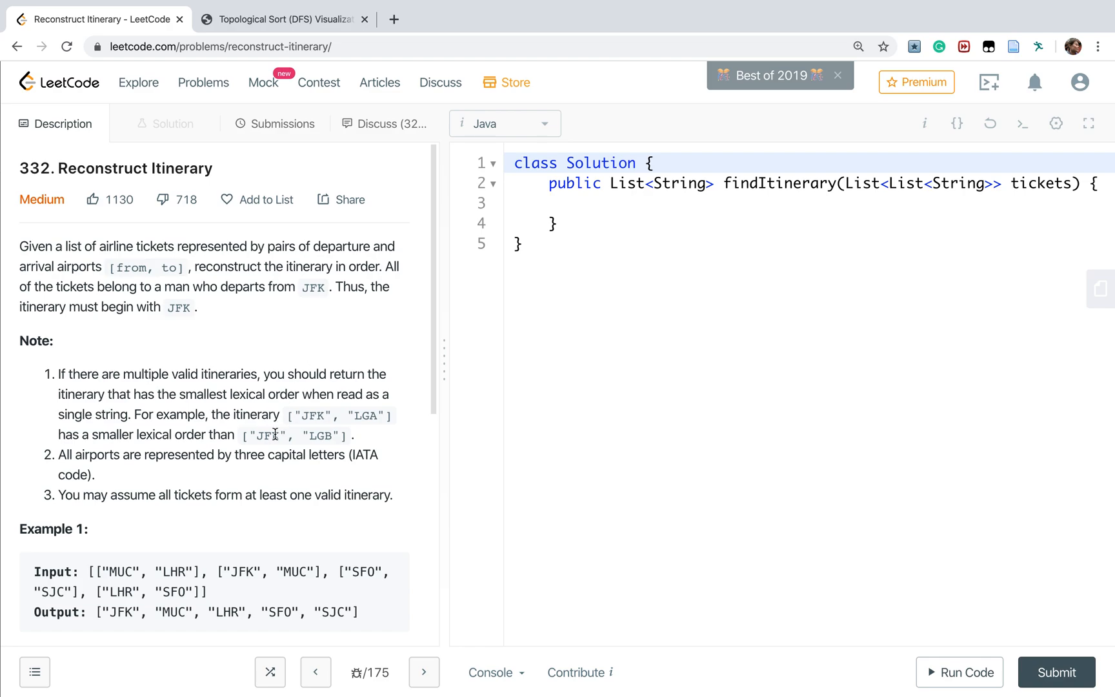
scroll(254, 547, "down", 1)
scroll(253, 546, "down", 2)
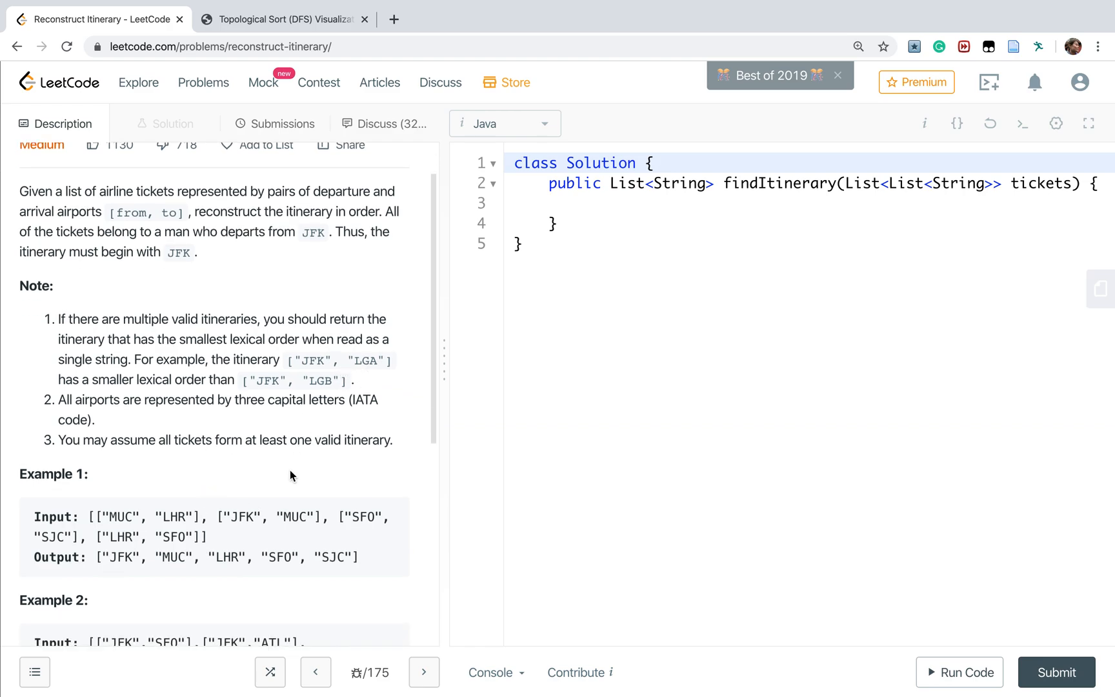
scroll(304, 476, "down", 5)
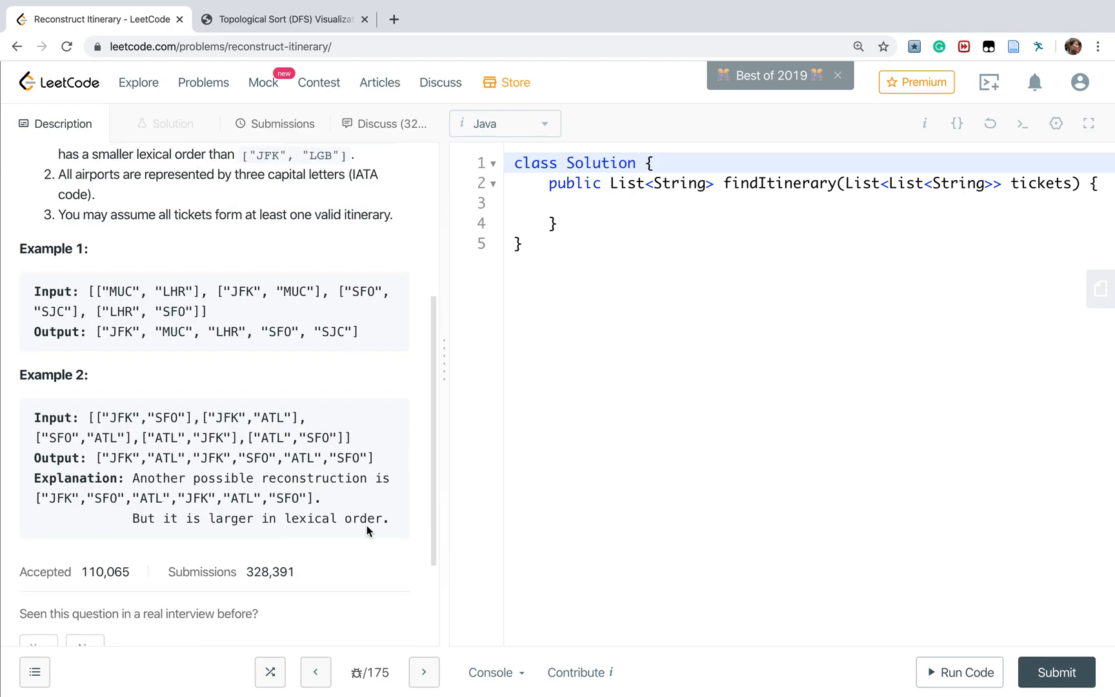
scroll(264, 461, "up", 4)
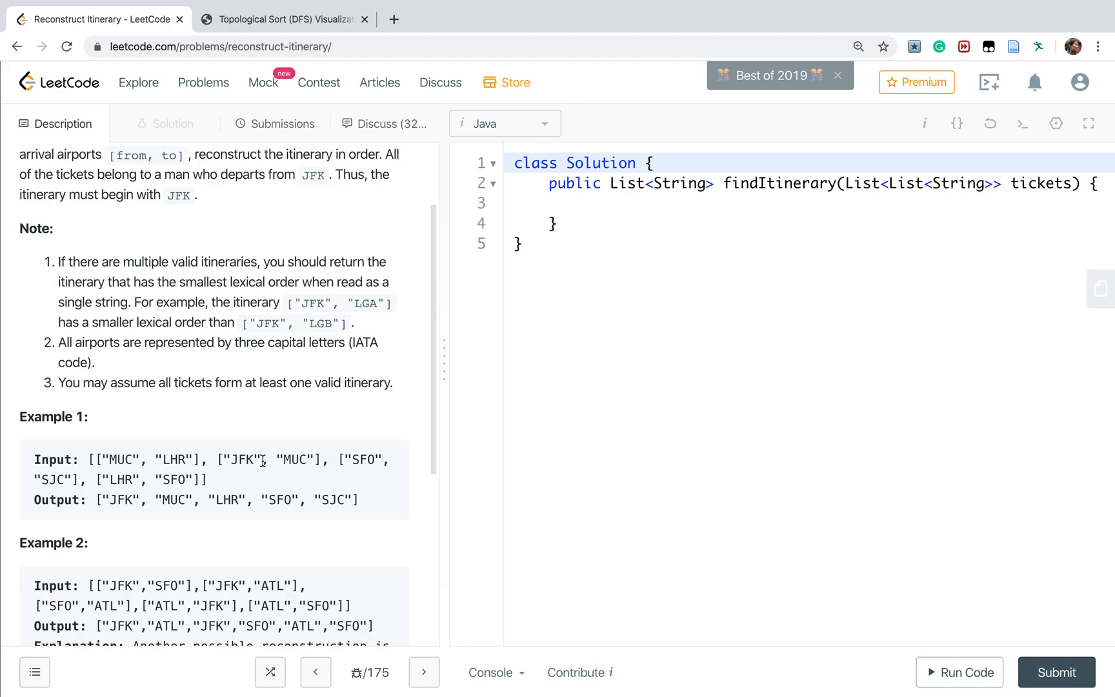
scroll(263, 461, "up", 3)
scroll(223, 475, "down", 4)
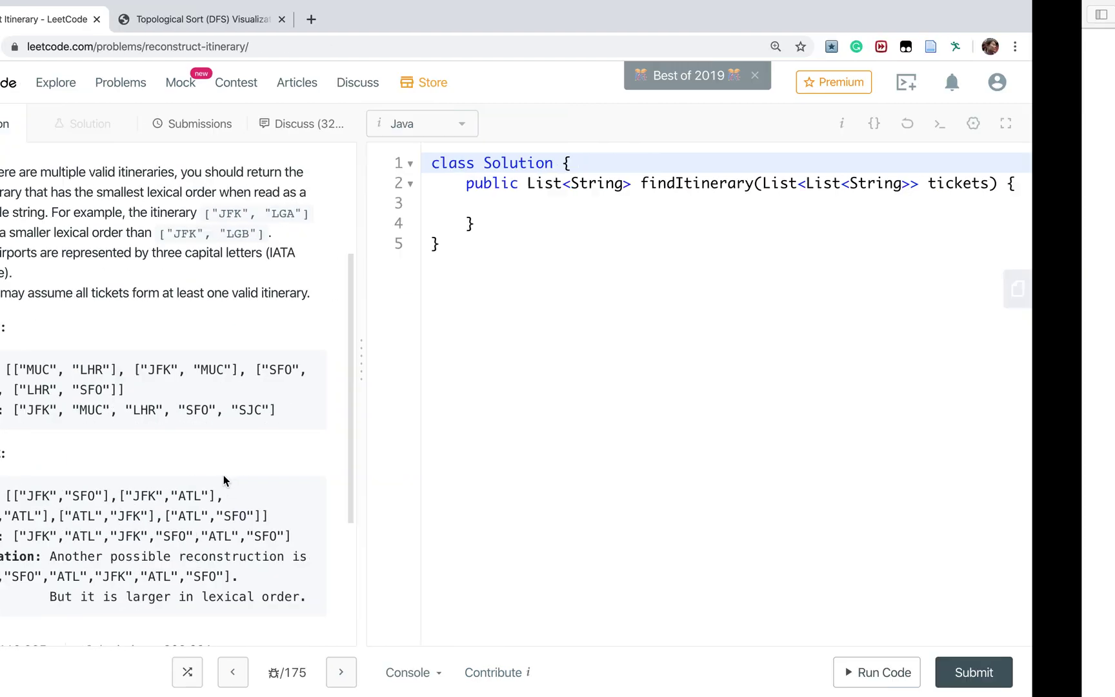
Switch between the notes and browser, then run the Topological Sort (DFS) animation giving order 6, 5, 3, 1, 0, 2, 4, 7
key("ctrl+Right")
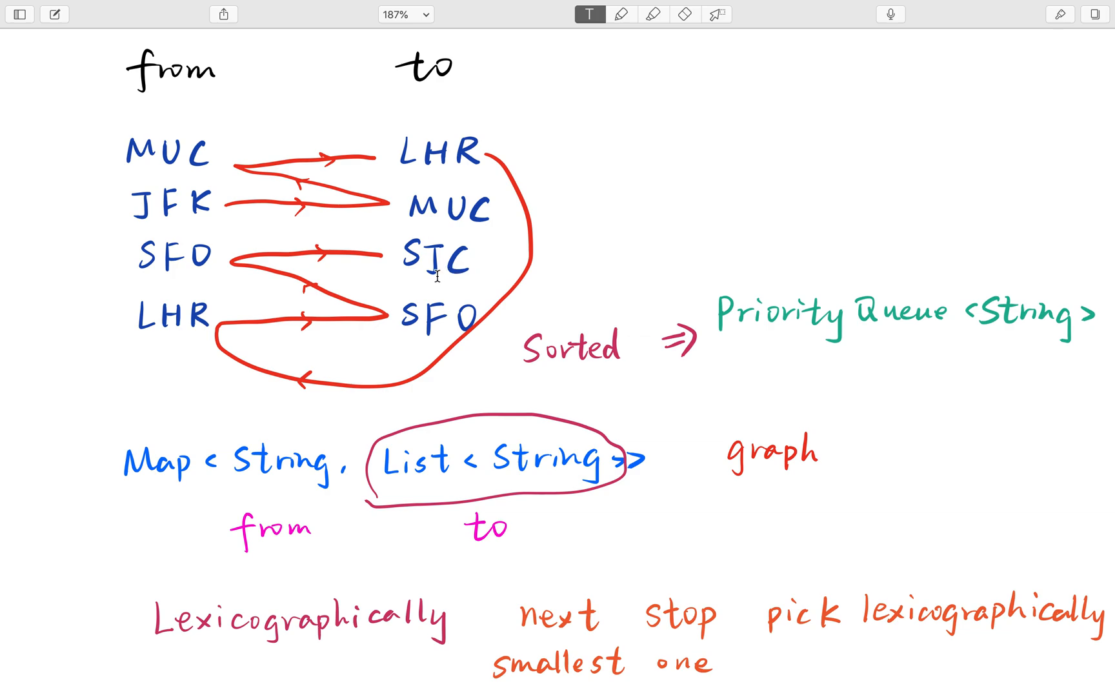
key("super+Tab")
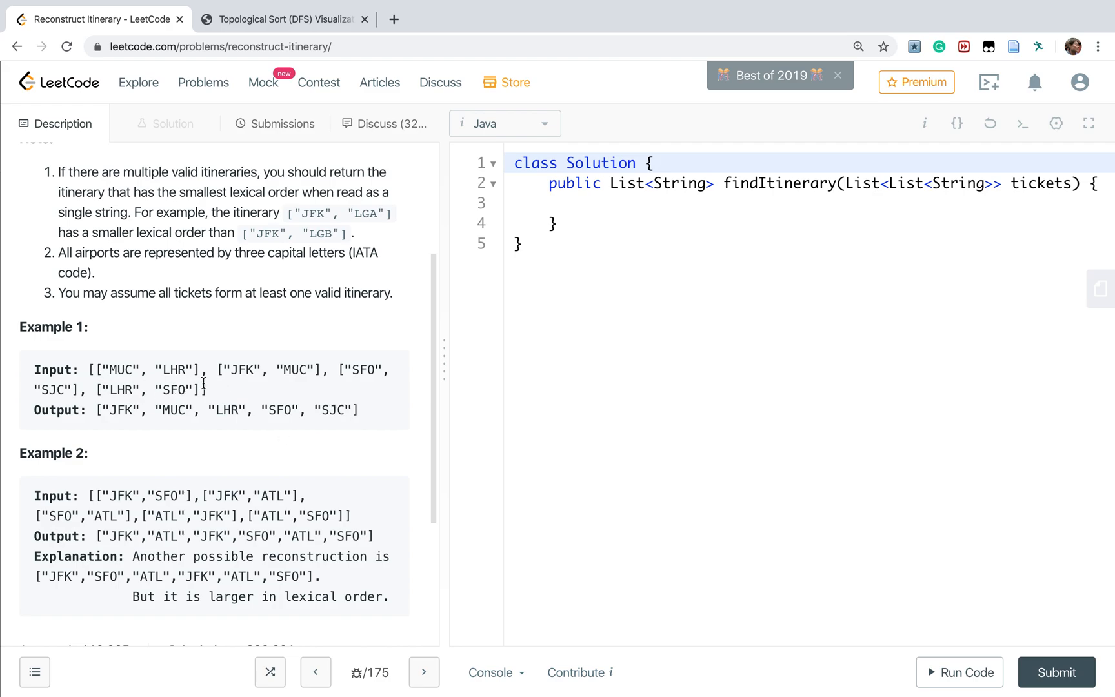
scroll(225, 462, "down", 3)
key("super+Tab")
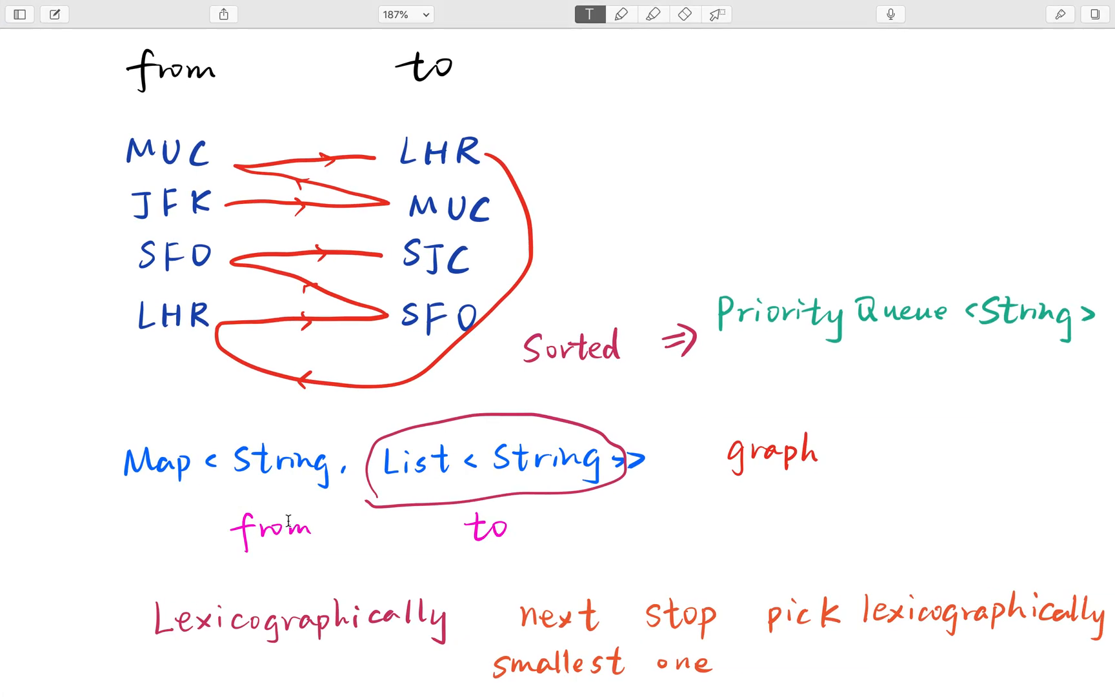
scroll(224, 375, "up", 1)
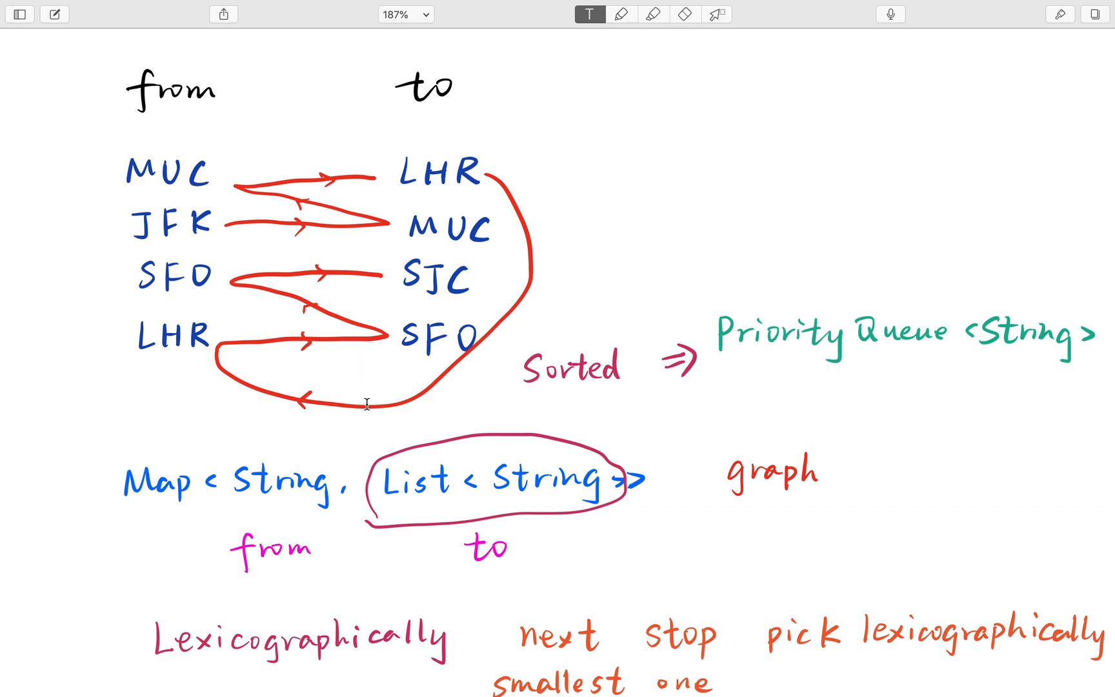
scroll(418, 423, "down", 1)
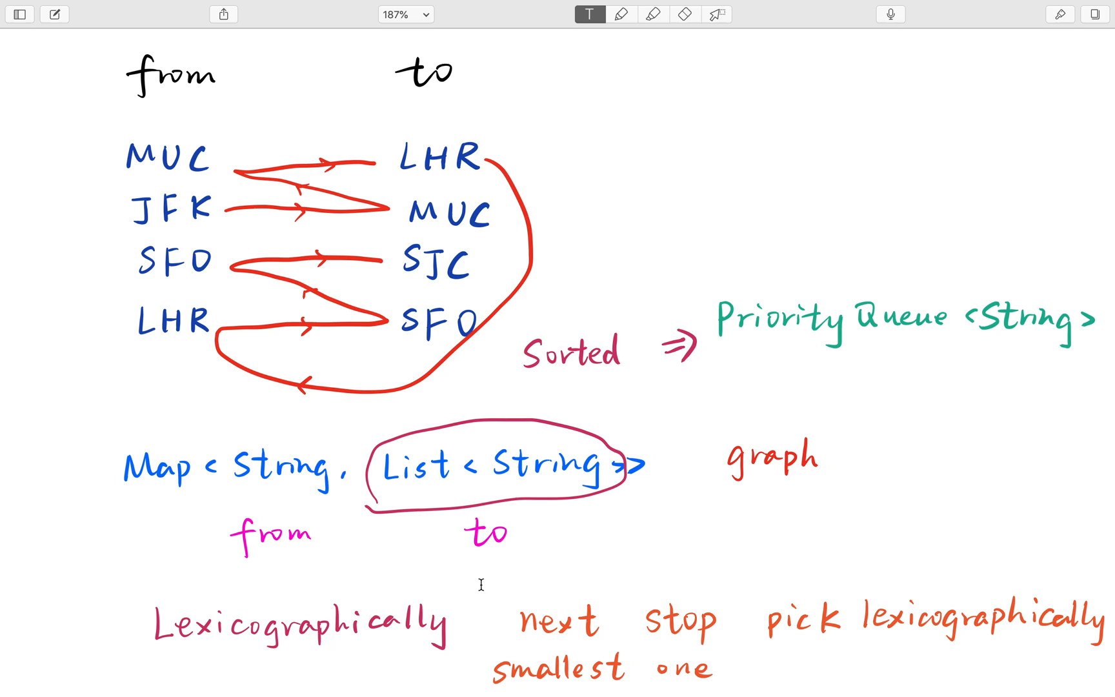
scroll(481, 586, "down", 4)
scroll(481, 585, "up", 3)
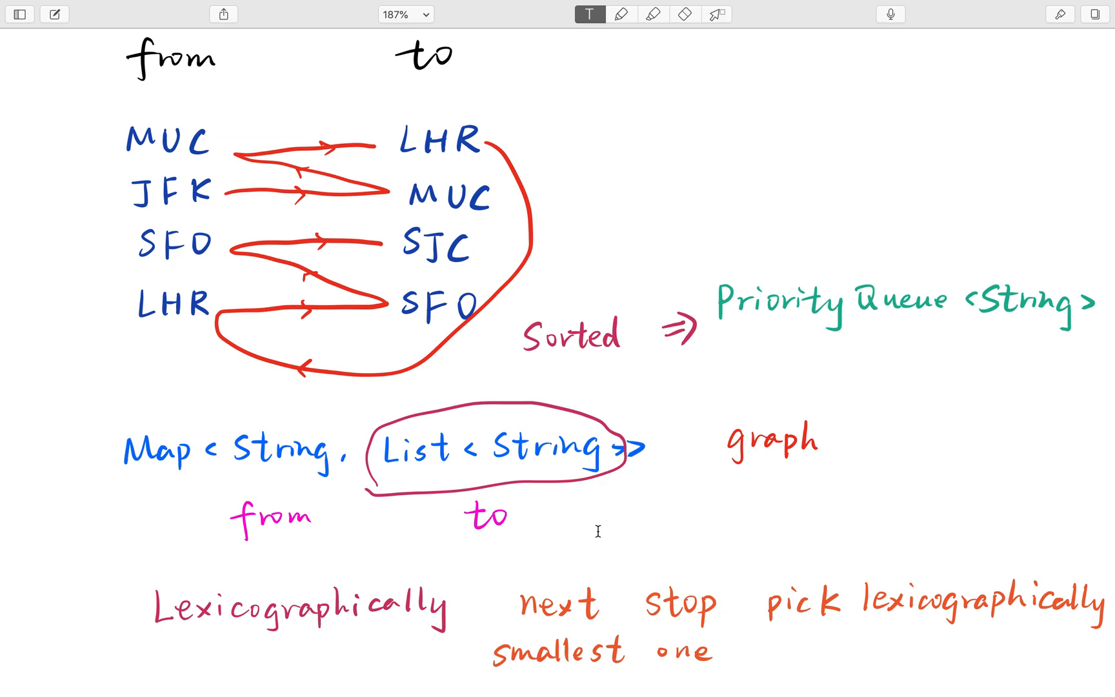
scroll(602, 601, "down", 5)
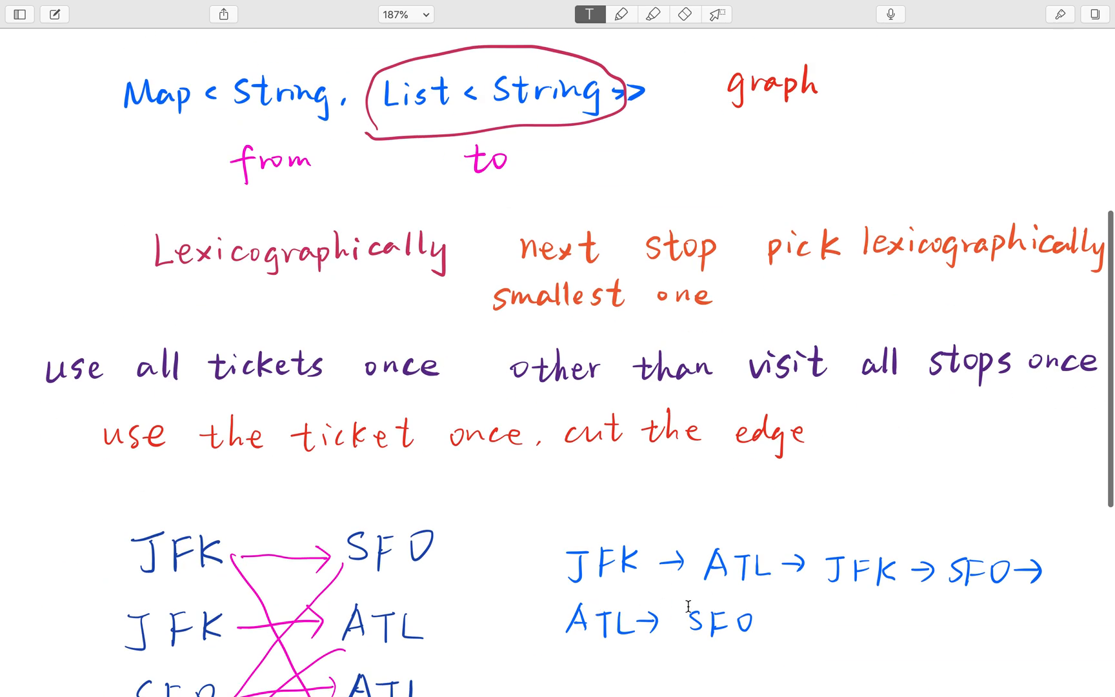
scroll(687, 607, "down", 5)
key("ctrl+Right")
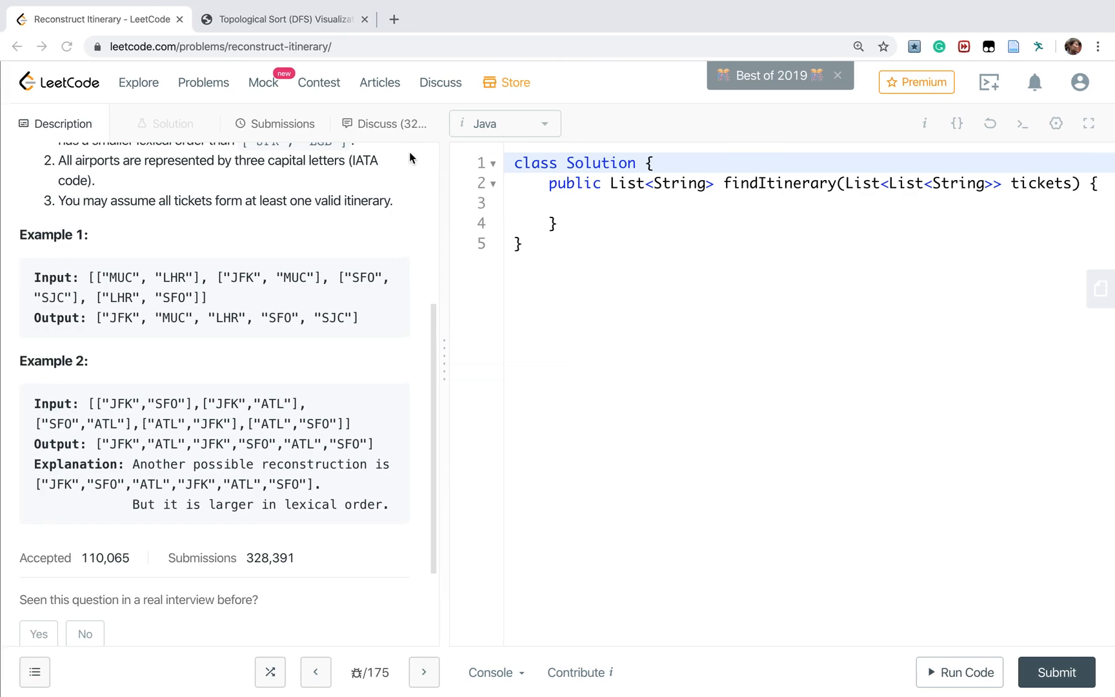
left_click(296, 20)
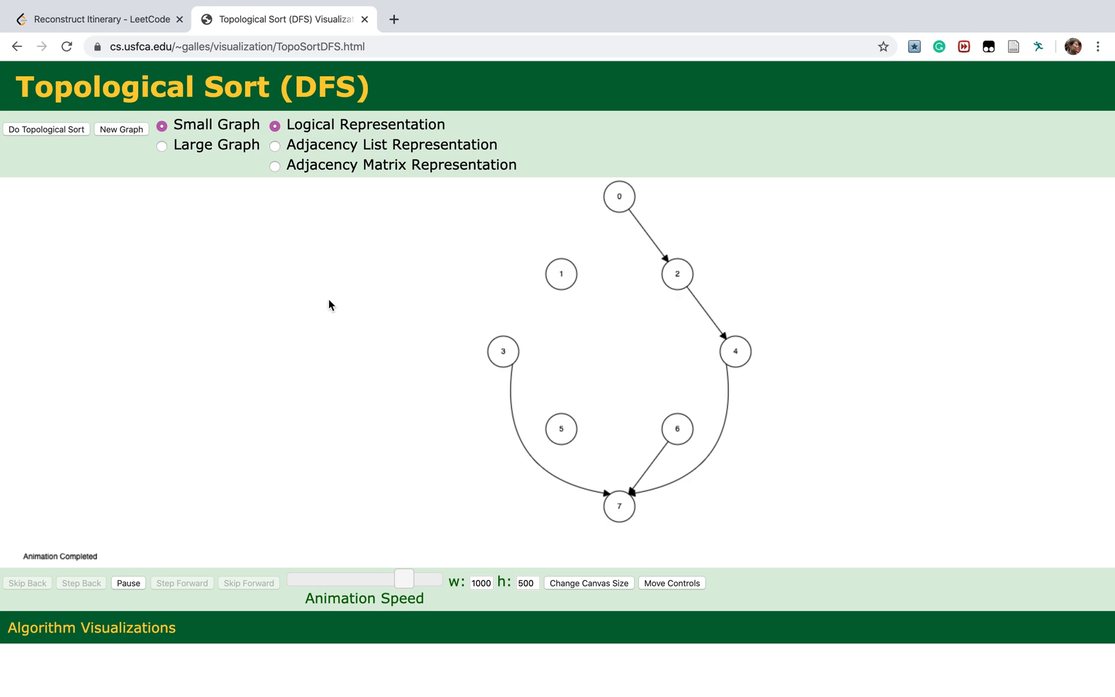
left_click(58, 136)
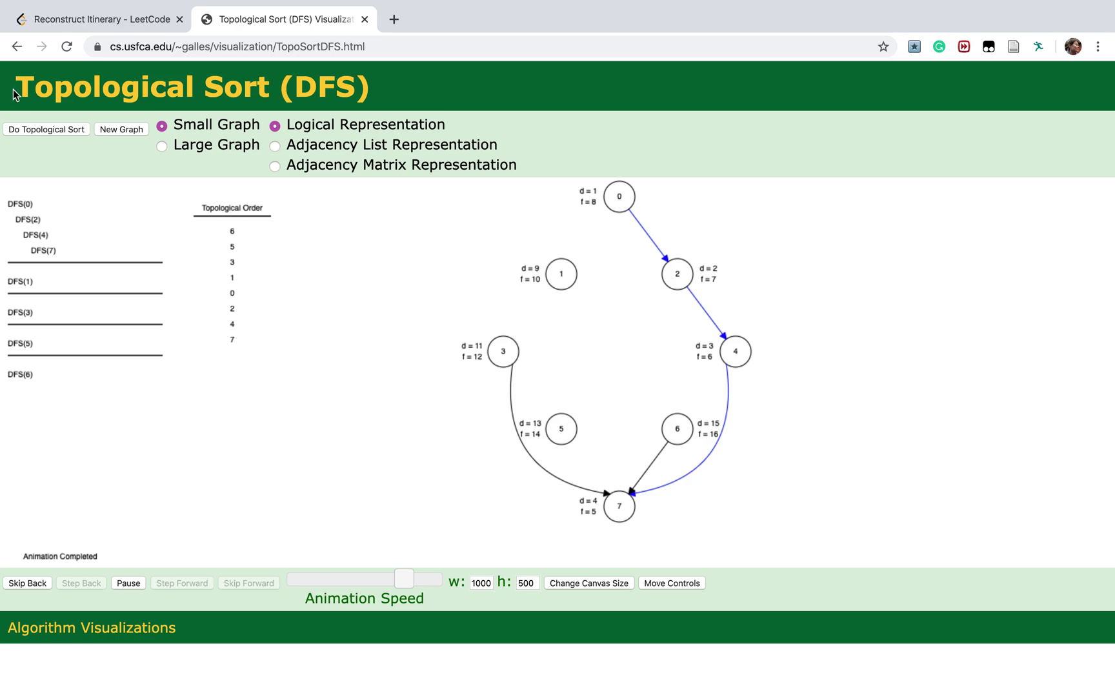
Review the stack-based topological sort notes in Notability and switch back to the browser
key("ctrl+Right")
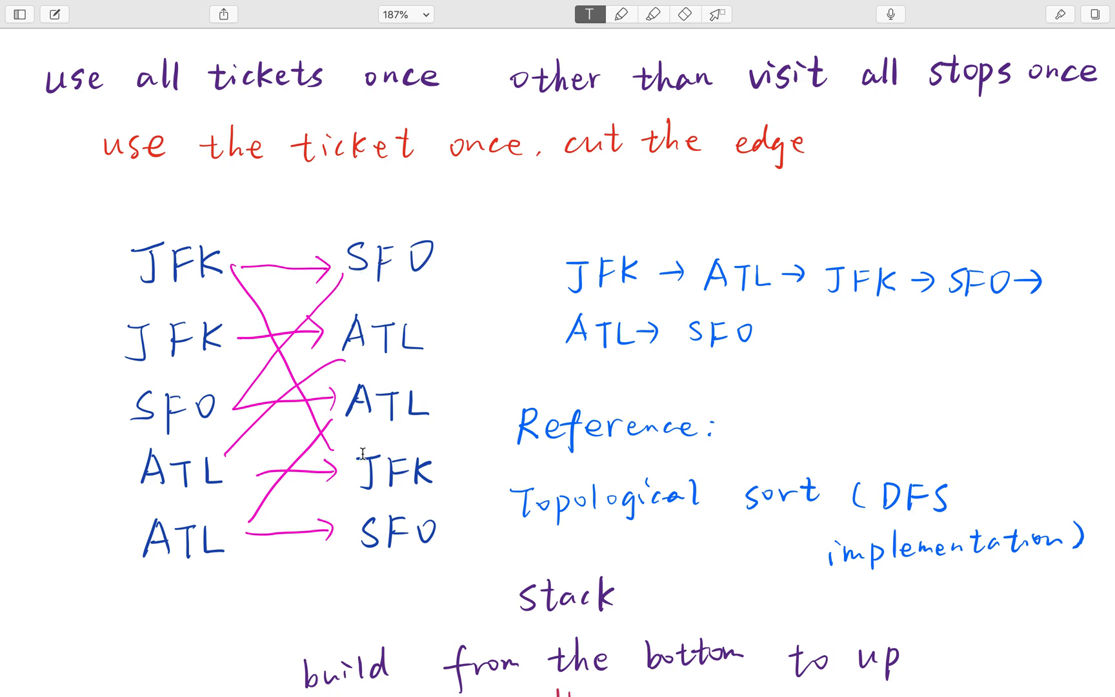
scroll(350, 546, "down", 1)
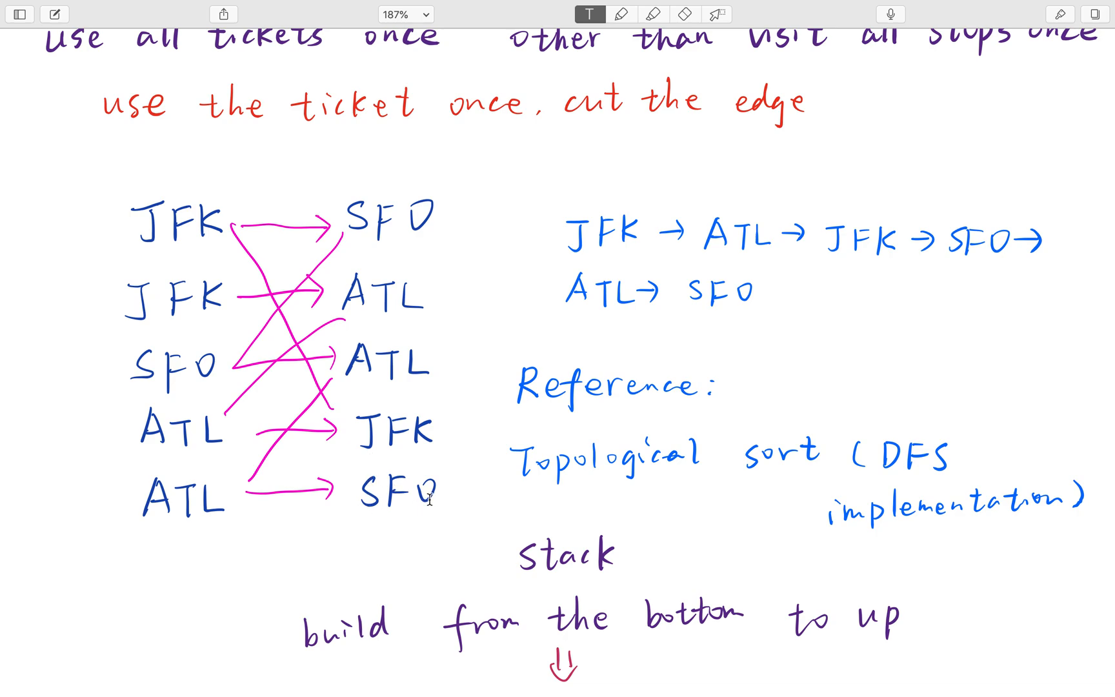
scroll(396, 541, "down", 1)
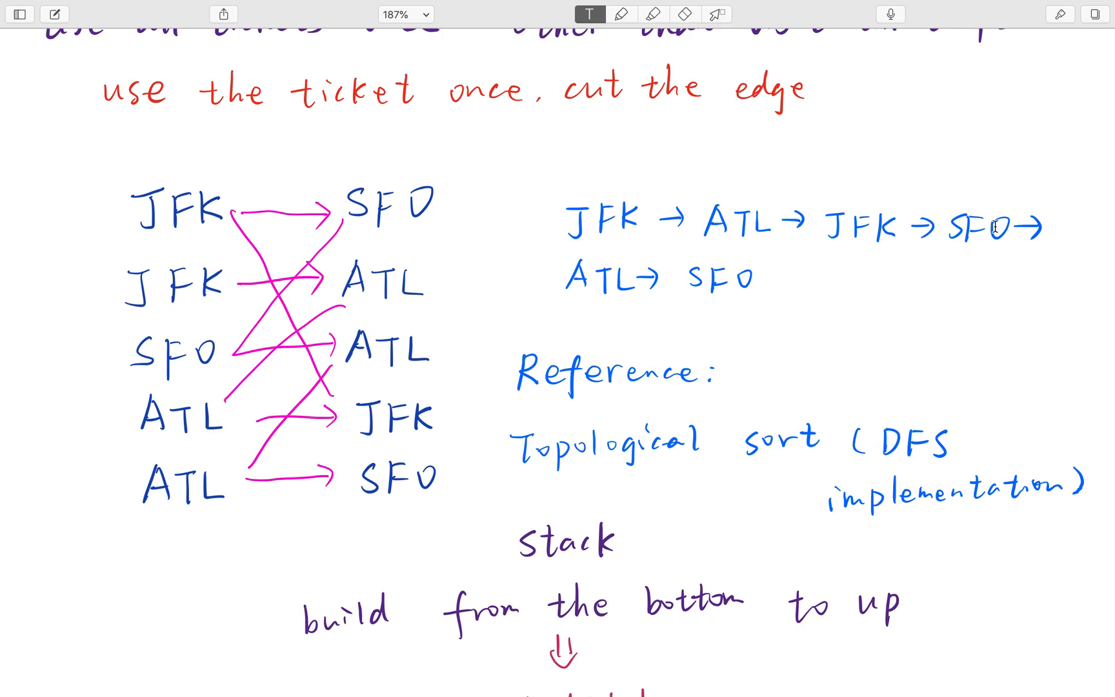
scroll(964, 230, "down", 2)
scroll(767, 462, "up", 1)
scroll(689, 503, "up", 15)
scroll(689, 503, "up", 3)
key("ctrl+Left")
In findItinerary declare the res list and the Map of PriorityQueues graph, and call buildGraph
left_click(52, 19)
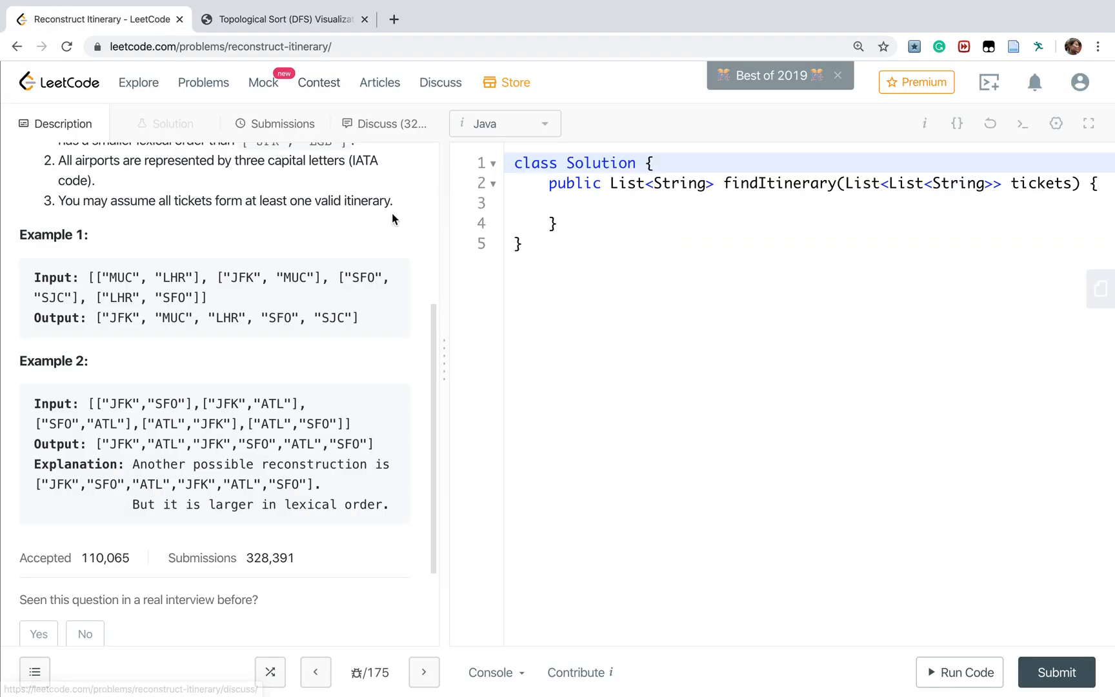
left_click_drag(443, 213, 433, 212)
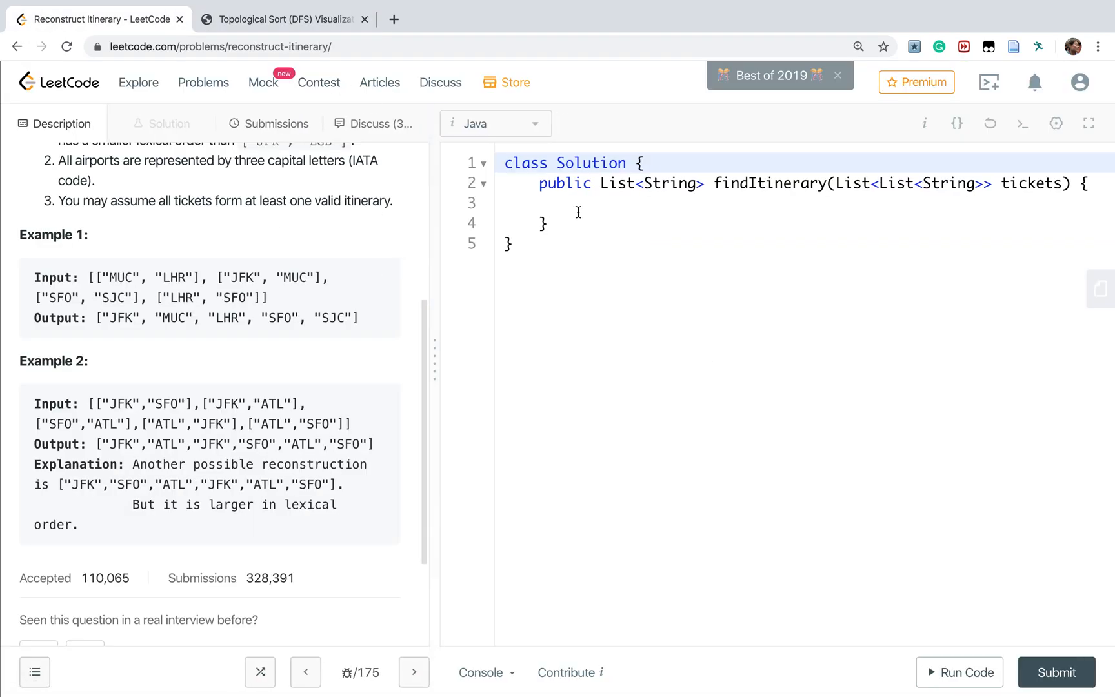
left_click(578, 212)
type("List<St")
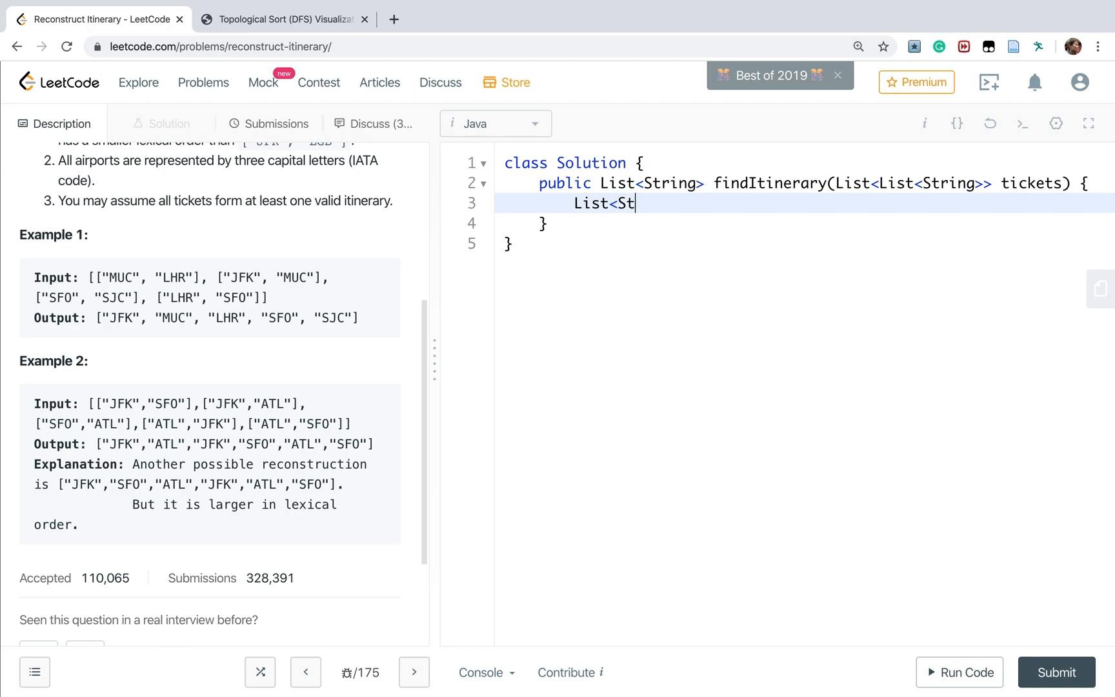
type("ring> res = new ")
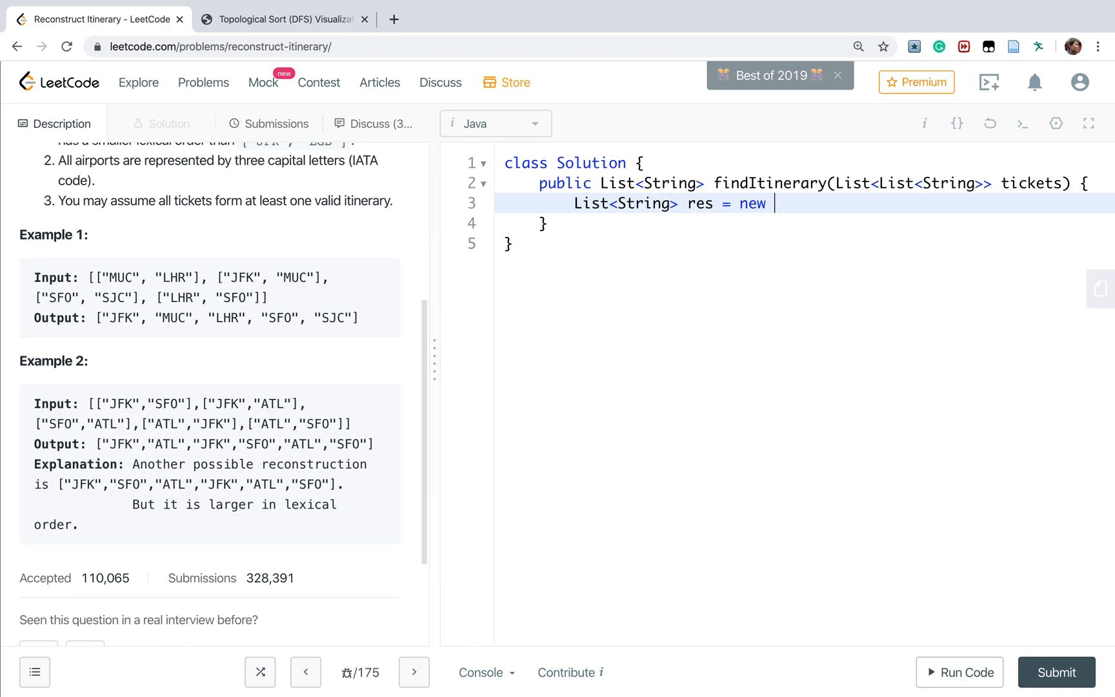
type("ArrayList<>();")
key("Return")
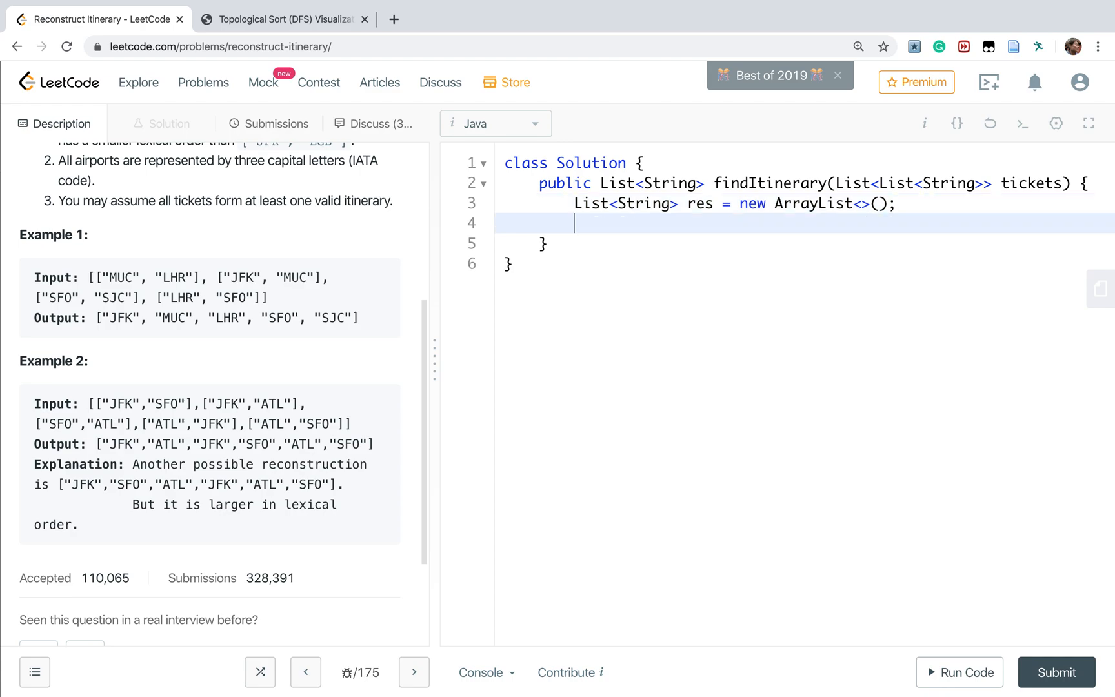
type("Map<String, PriorityQueue<String>> g = new HashMap<>();")
key("Return")
type("buoid")
key("BackSpace")
key("BackSpace")
key("BackSpace")
type("ildGraph(g, tickets);")
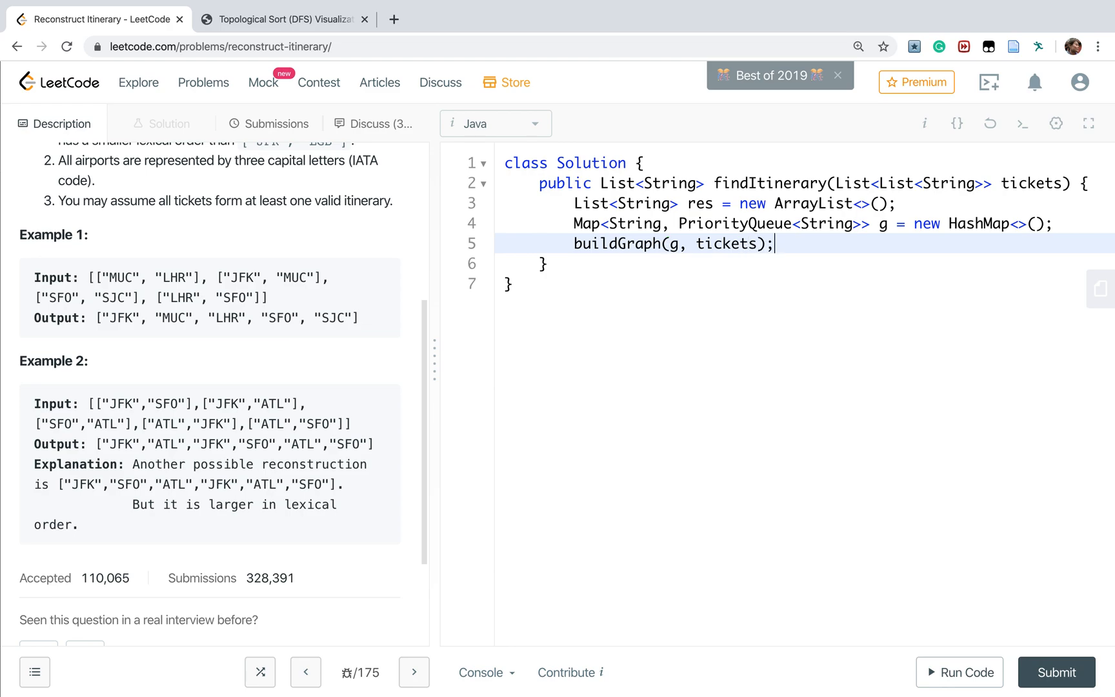
key("Return")
key("Return")
type("Deque<String>")
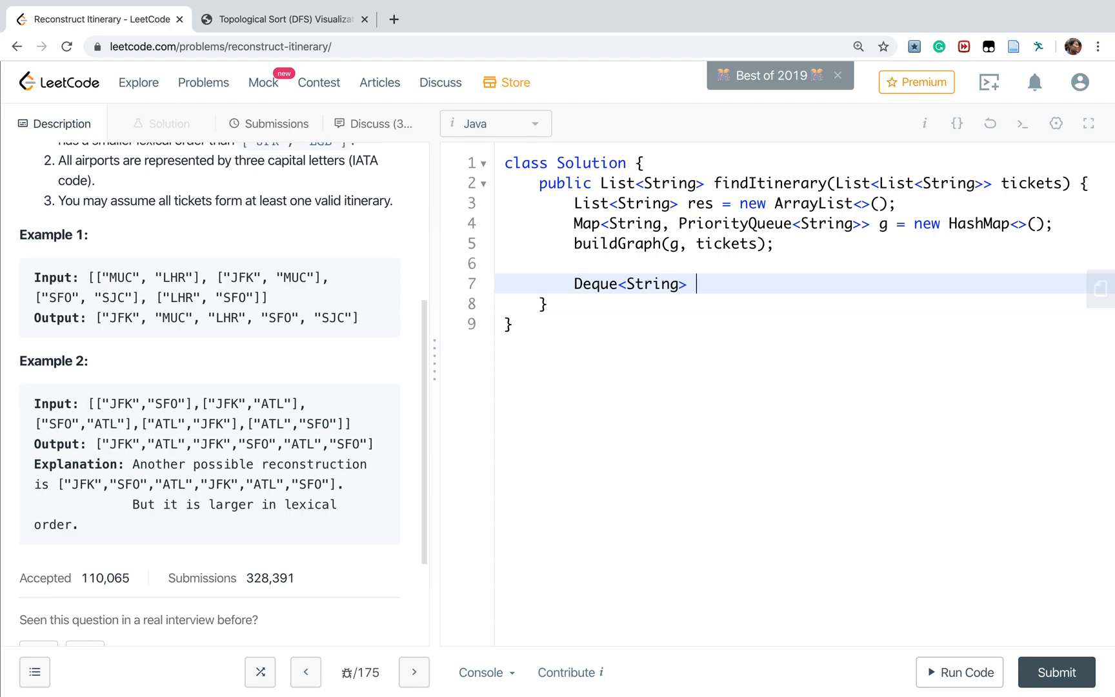
type("stack = new ArrayList<>(")
Declare an ArrayDeque stack and call dfs from JFK with the stack and graph
key("BackSpace")
key("BackSpace")
key("BackSpace")
key("BackSpace")
key("BackSpace")
key("BackSpace")
type("Dque")
key("BackSpace")
key("BackSpace")
key("BackSpace")
type("eque<>();")
key("Return")
type("dfs")
key("BackSpace")
type("(")
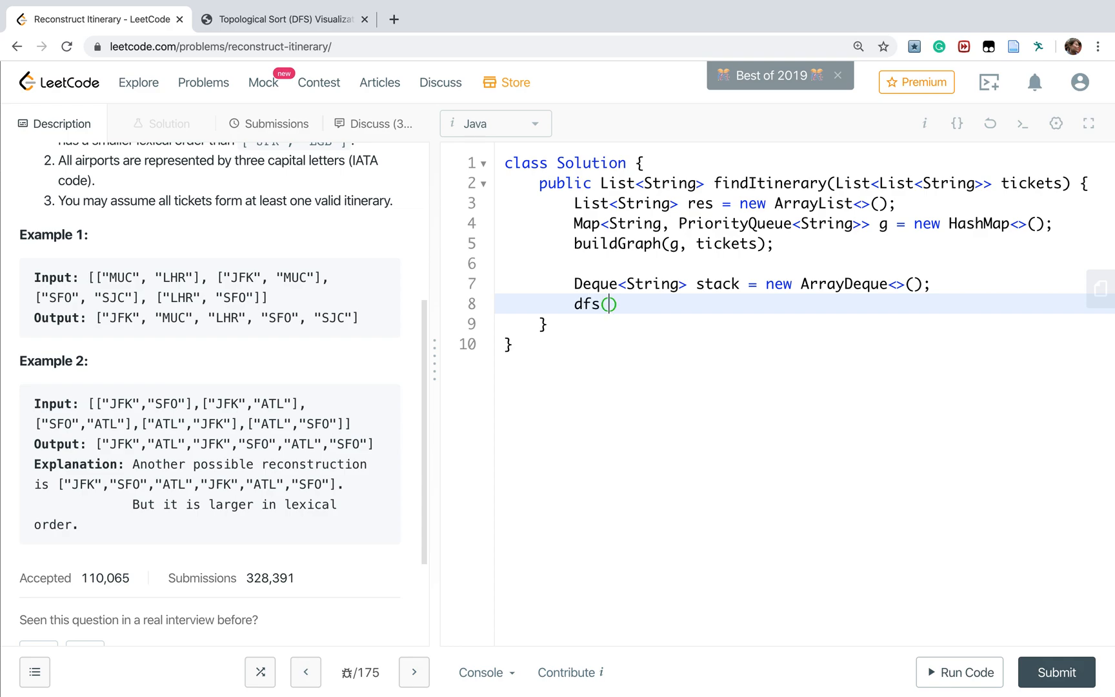
type("stack, g, \"JF")
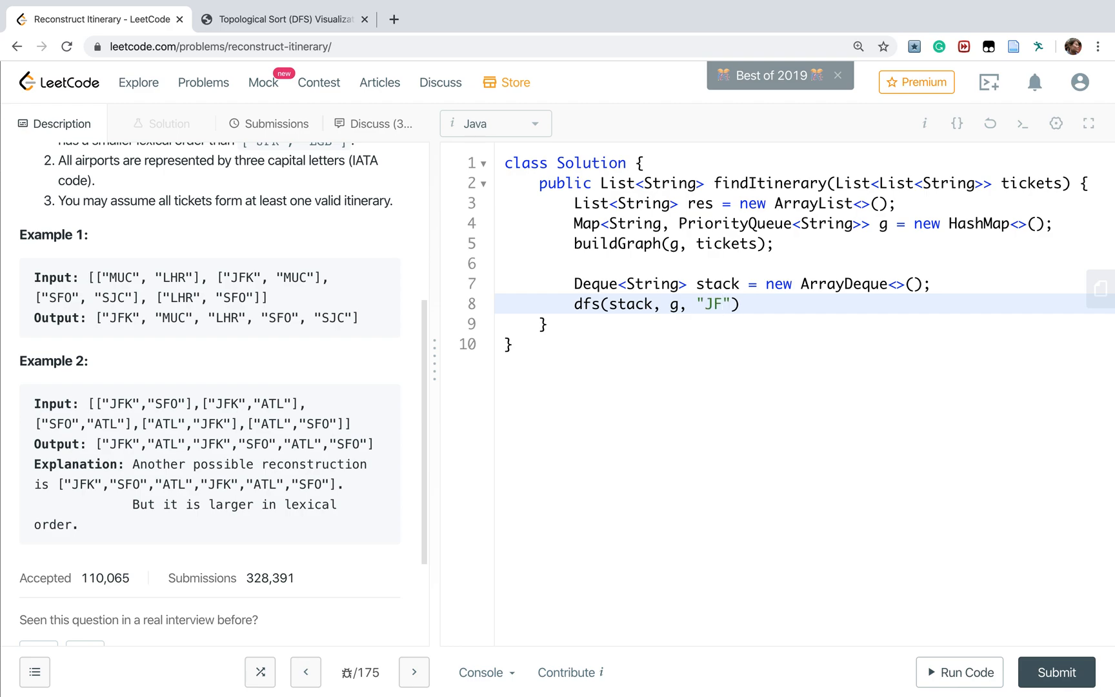
type("K\");")
key("Return")
type("retu")
key("BackSpace")
key("BackSpace")
key("BackSpace")
key("BackSpace")
type("while (")
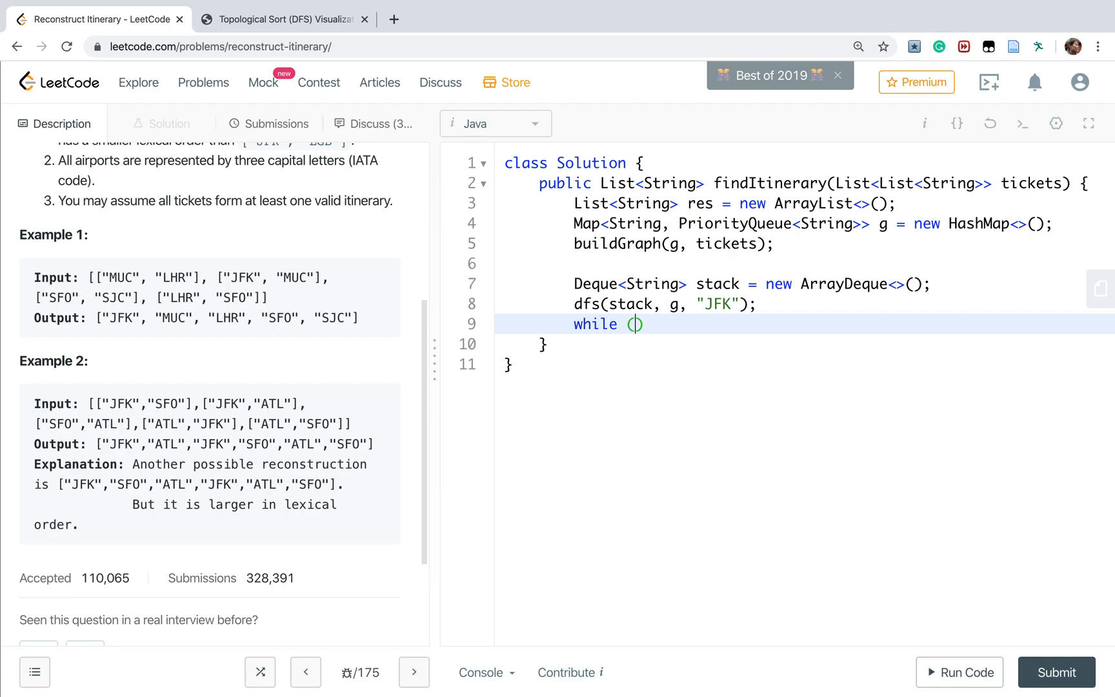
type("!stsac")
Add a while loop popping the stack into res, return res, and begin a private helper method
key("BackSpace")
key("BackSpace")
type("ack.isEmpty(")
key("Right")
key("Right")
type("{")
key("Return")
type("res.add(stack.pop());")
key("Down")
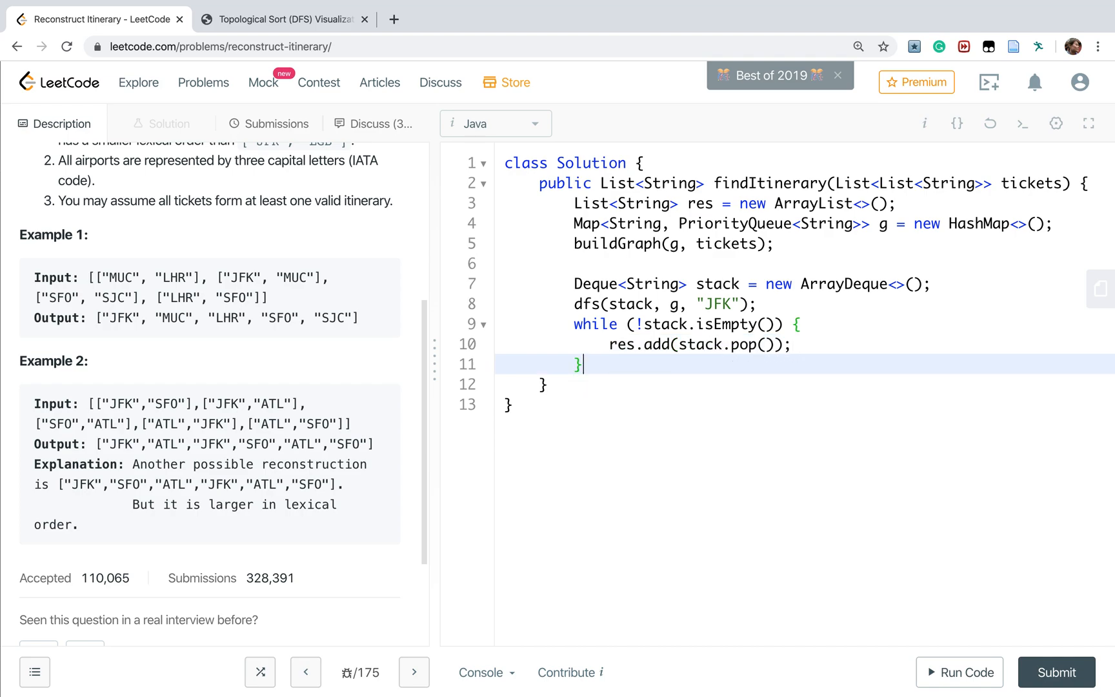
key("End")
key("Return")
key("Return")
type("return res")
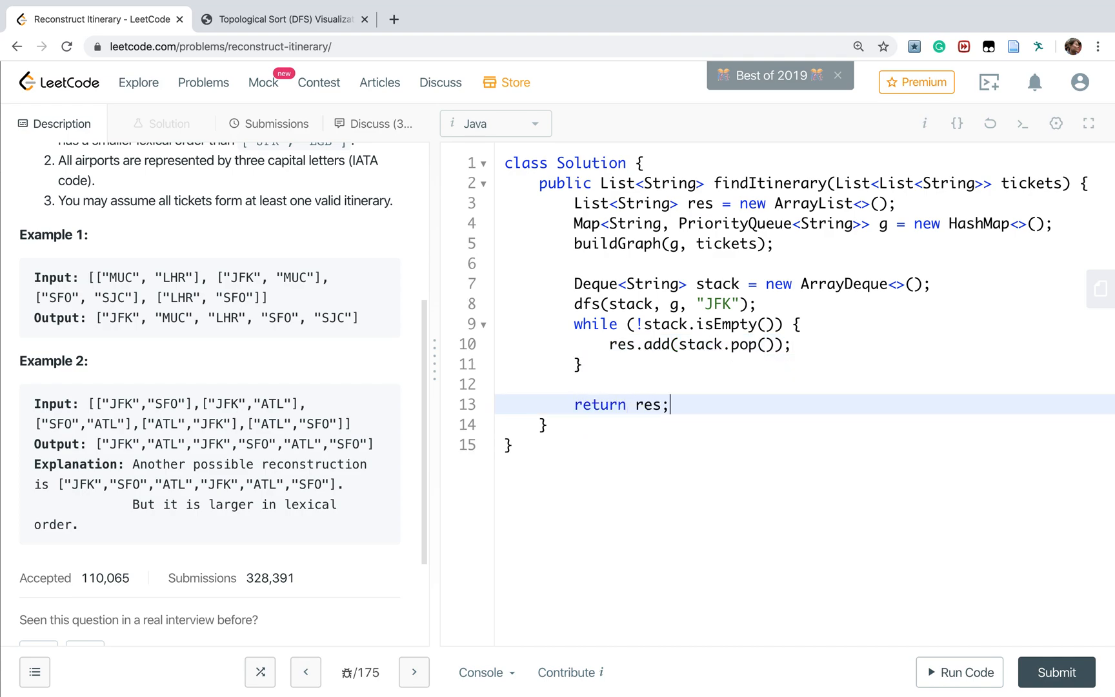
key("Down")
key("End")
key("Return")
key("Return")
type("private")
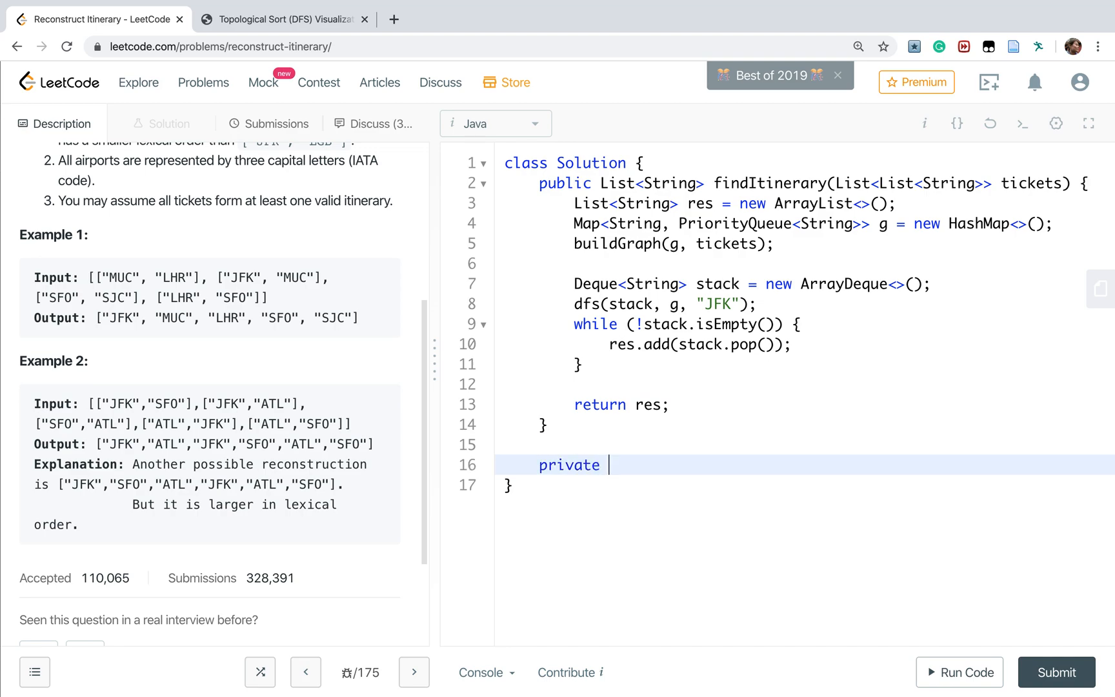
type(" void dfs(")
type("Dq")
Declare dfs(Deque<String> stack, Map<String, PriorityQueue<String>> g, String from) with an empty body
key("BackSpace")
type("eque<String> stac")
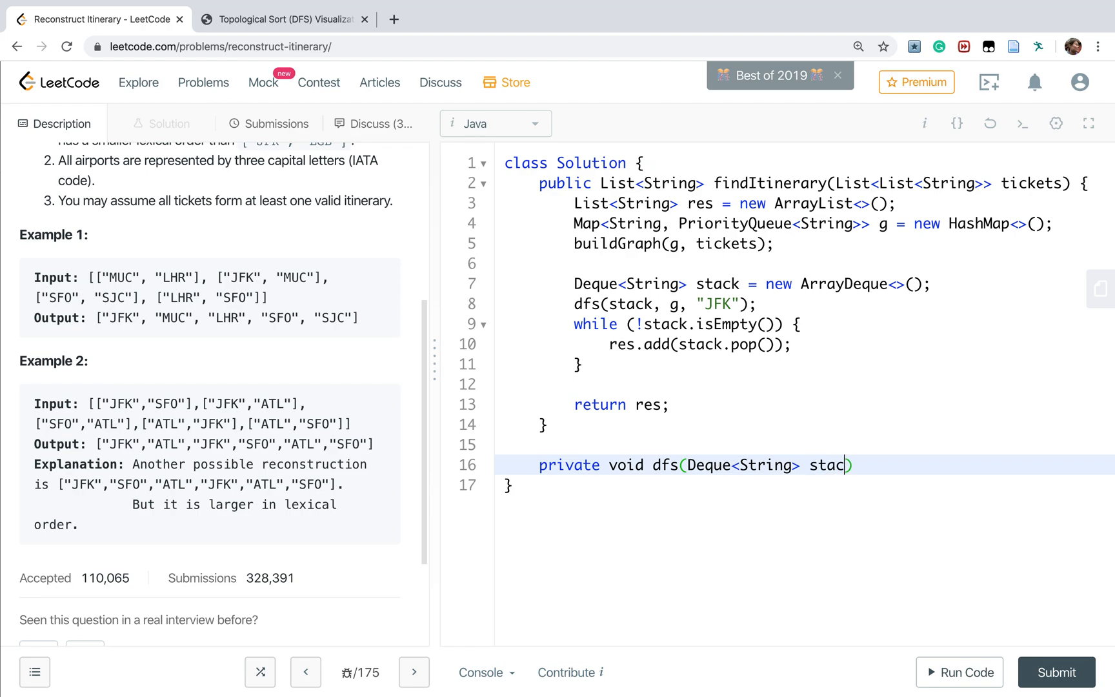
type("k, Map<String, PriorityQueue<")
key("BackSpace")
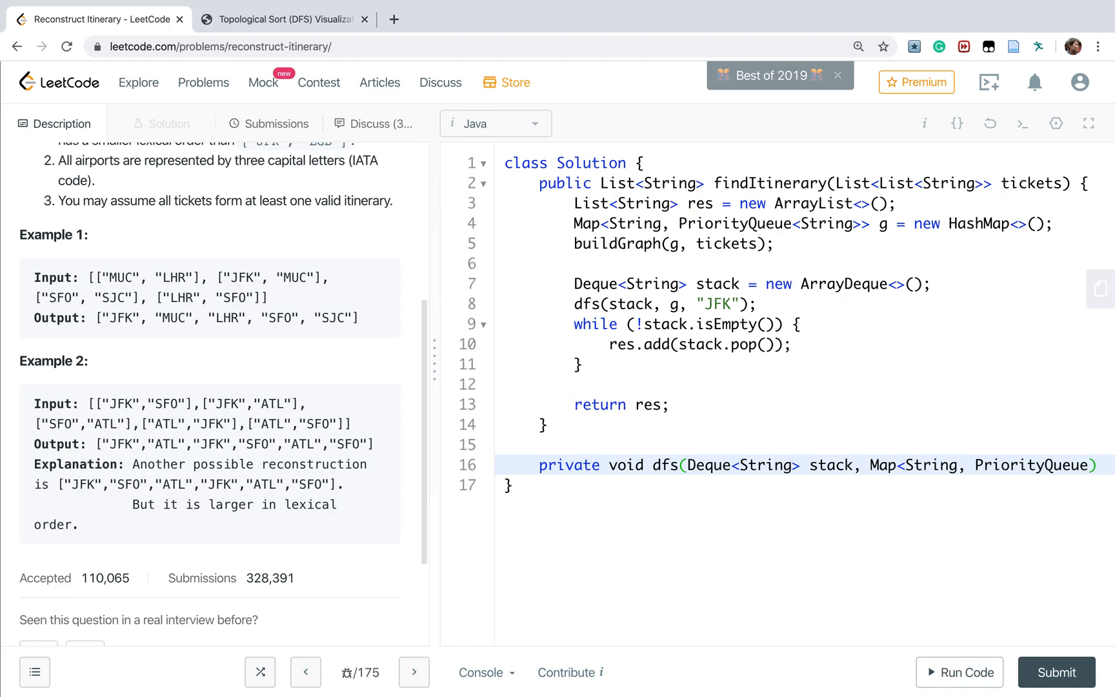
type("<String>> g, String from)")
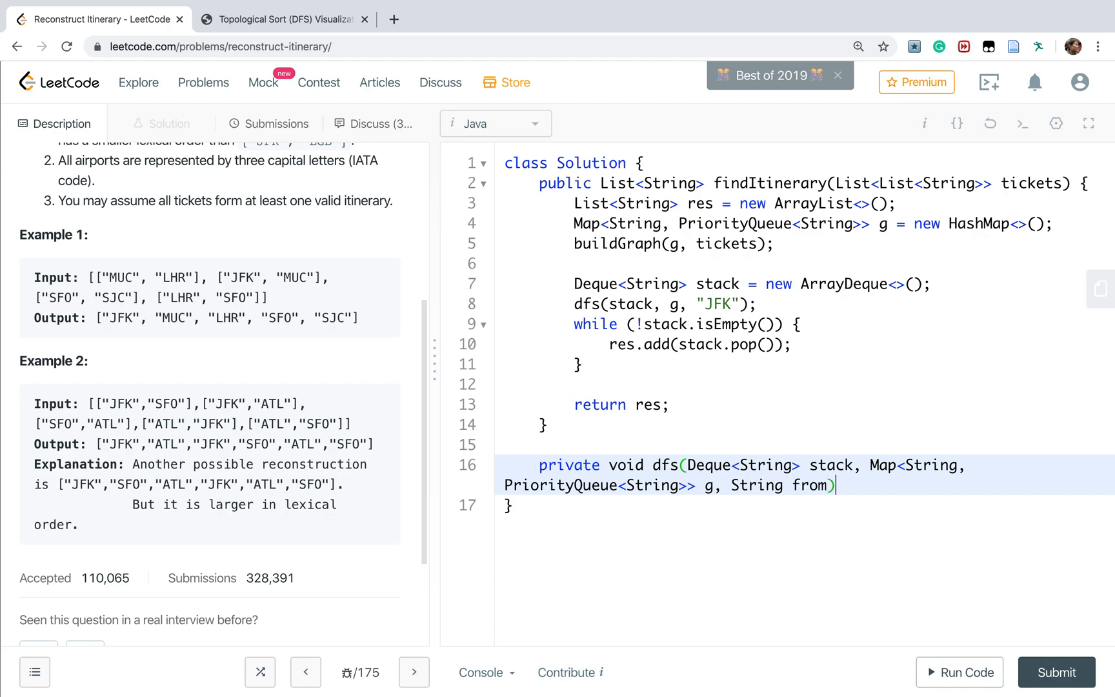
type(" {")
key("Return")
Write the buildGraph(Map g, List<List<String>> tickets) signature and a loop over the tickets
key("Down")
key("Return")
key("Return")
type("p")
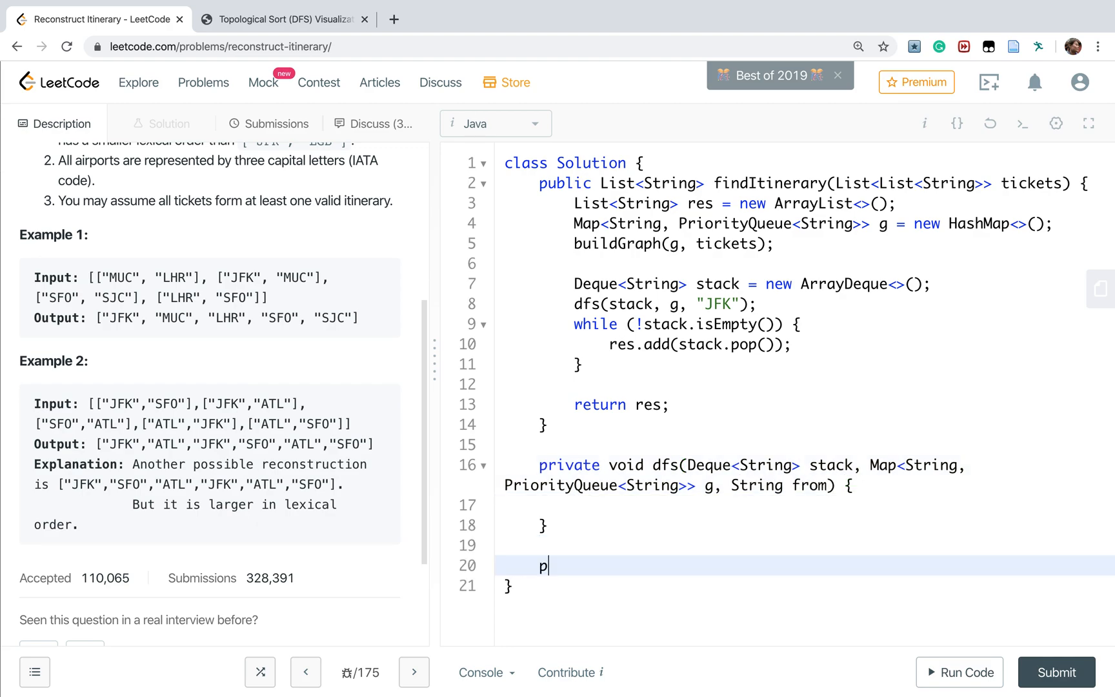
type("rivate ")
type("void buildGraph(")
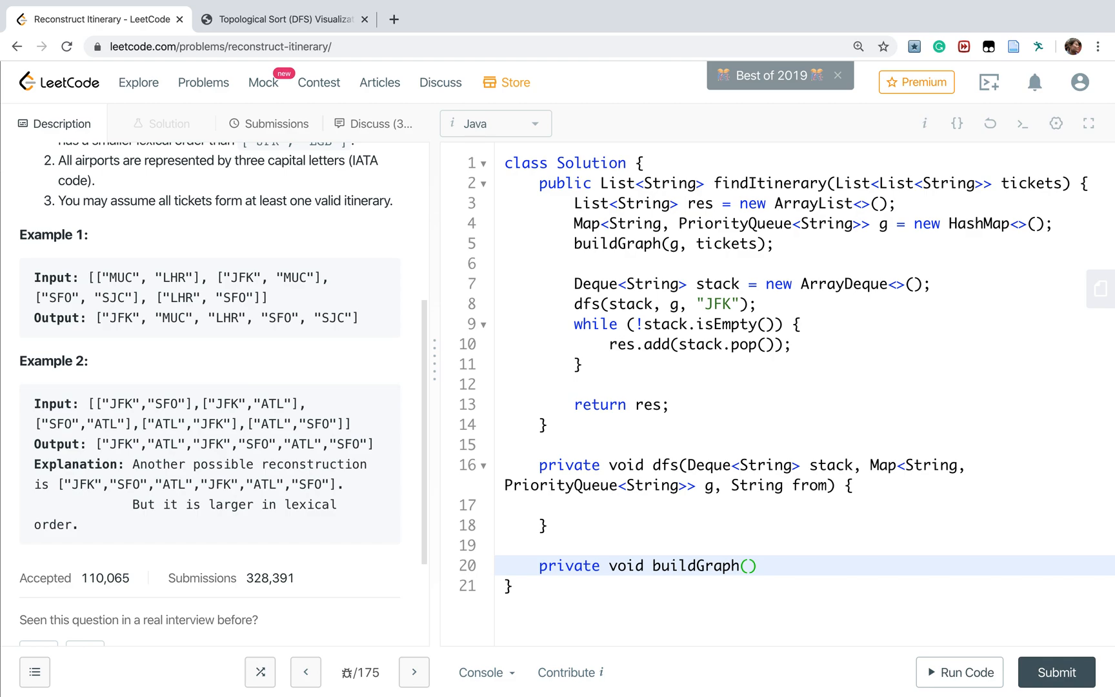
type("Map<String, PriorityQueue<String>> g, String")
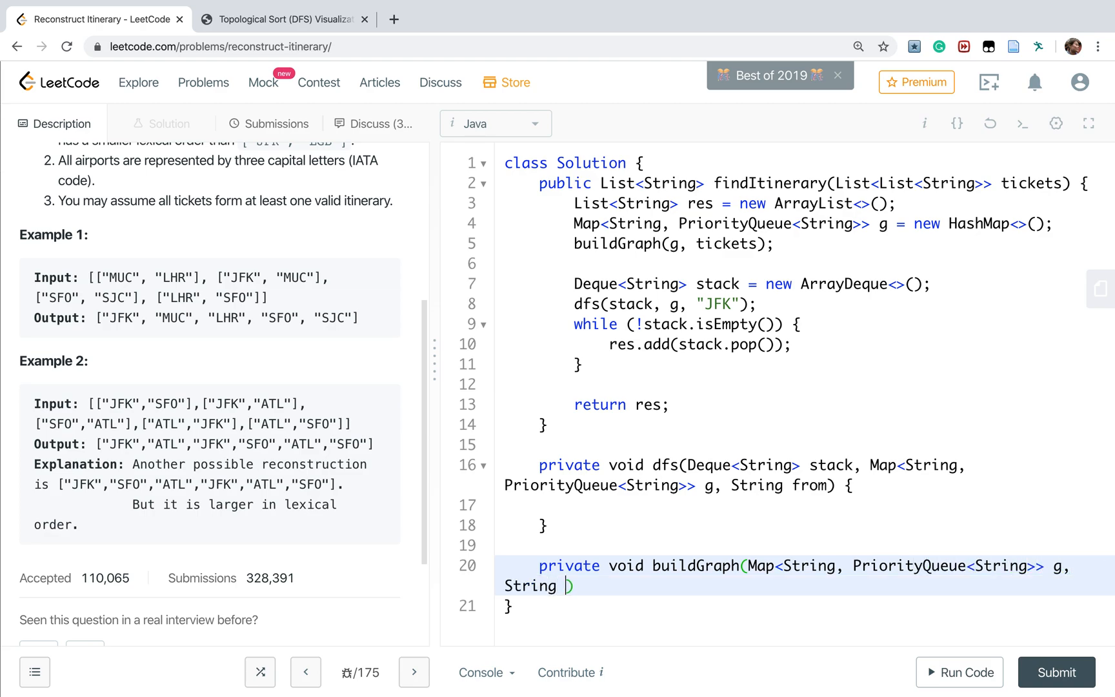
key("BackSpace")
key("BackSpace")
key("BackSpace")
key("BackSpace")
key("BackSpace")
key("BackSpace")
key("BackSpace")
type("List<List<String>> tickets) {")
key("Return")
type("for (")
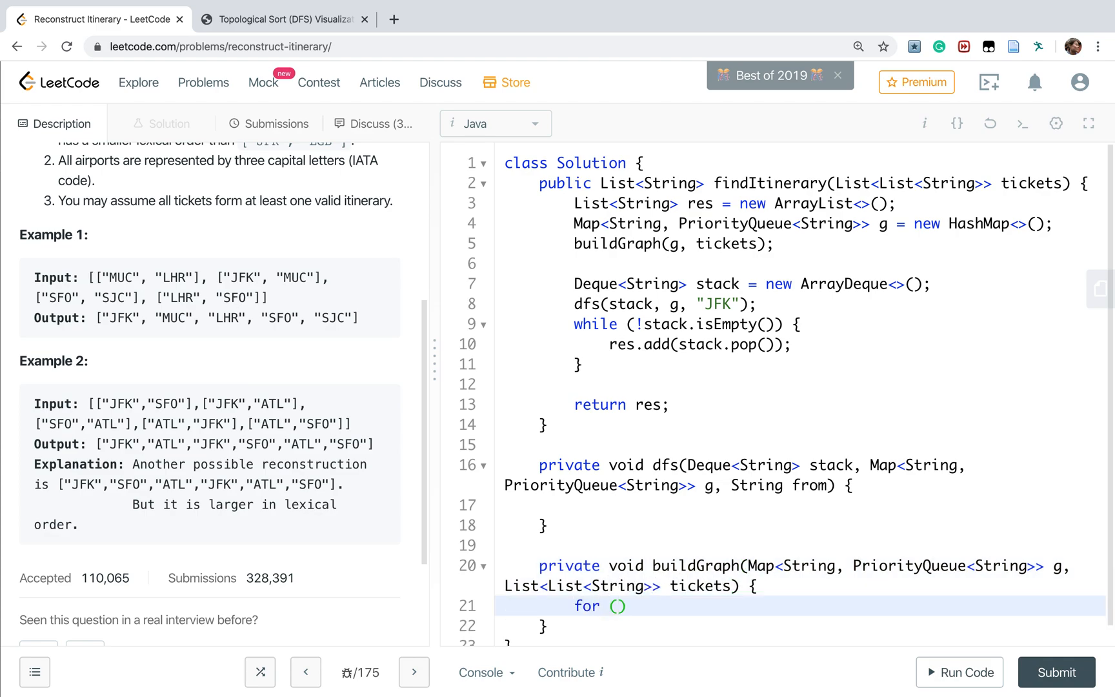
type("LIst")
key("BackSpace")
key("BackSpace")
key("BackSpace")
type("ist<String> ")
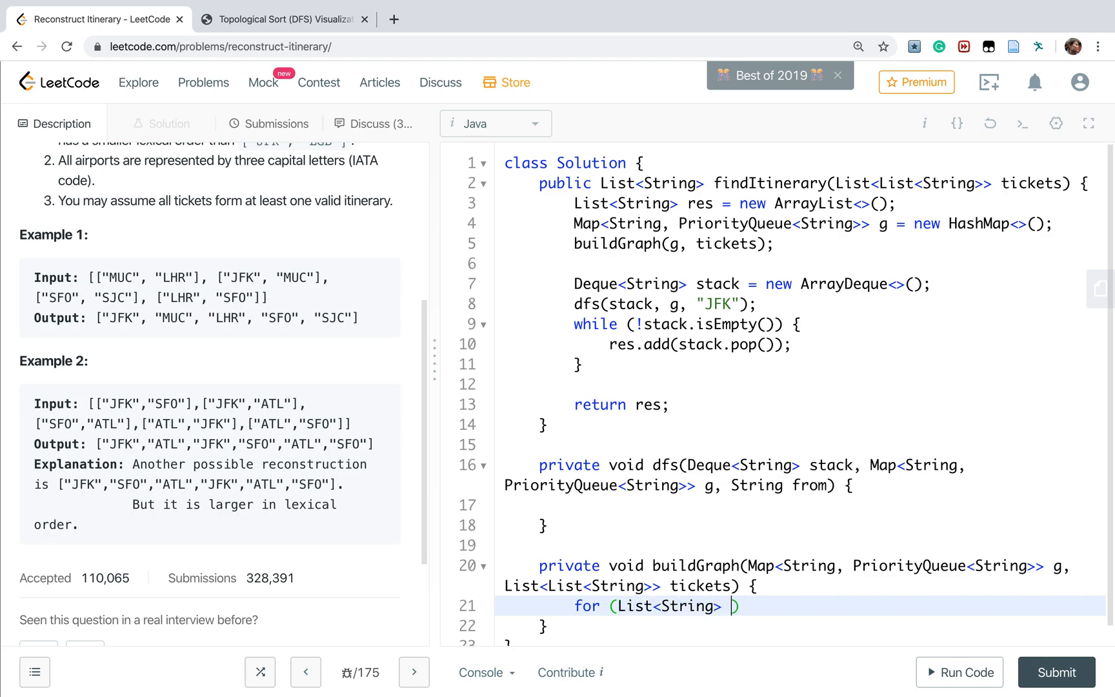
type("travel: tickets")
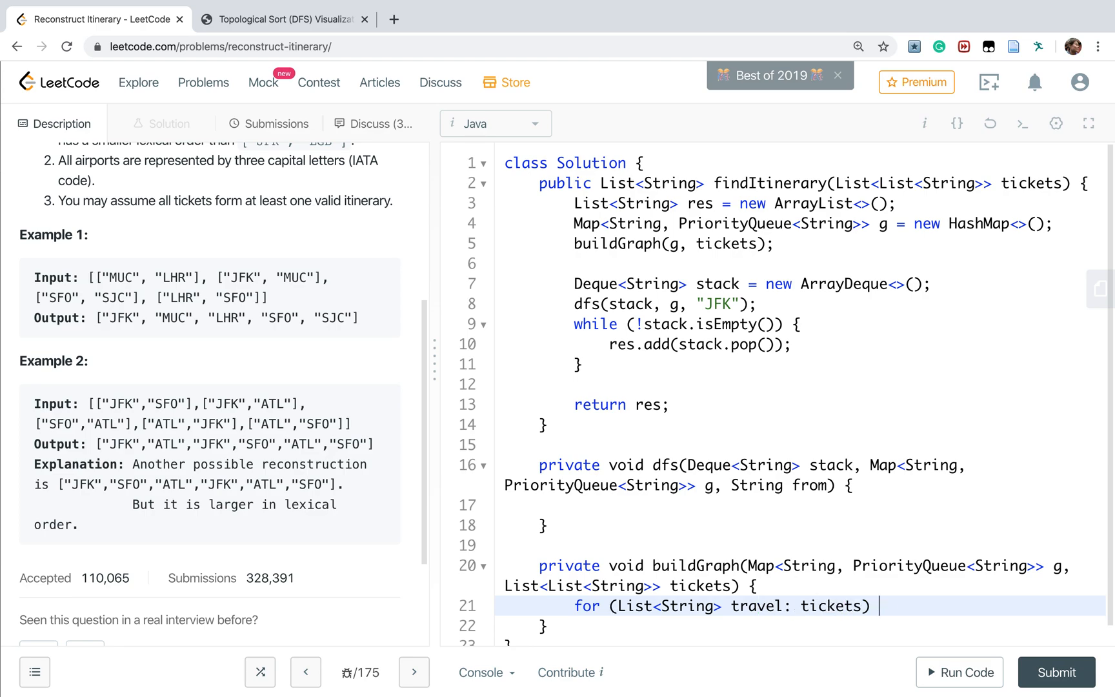
key("Return")
type("String ")
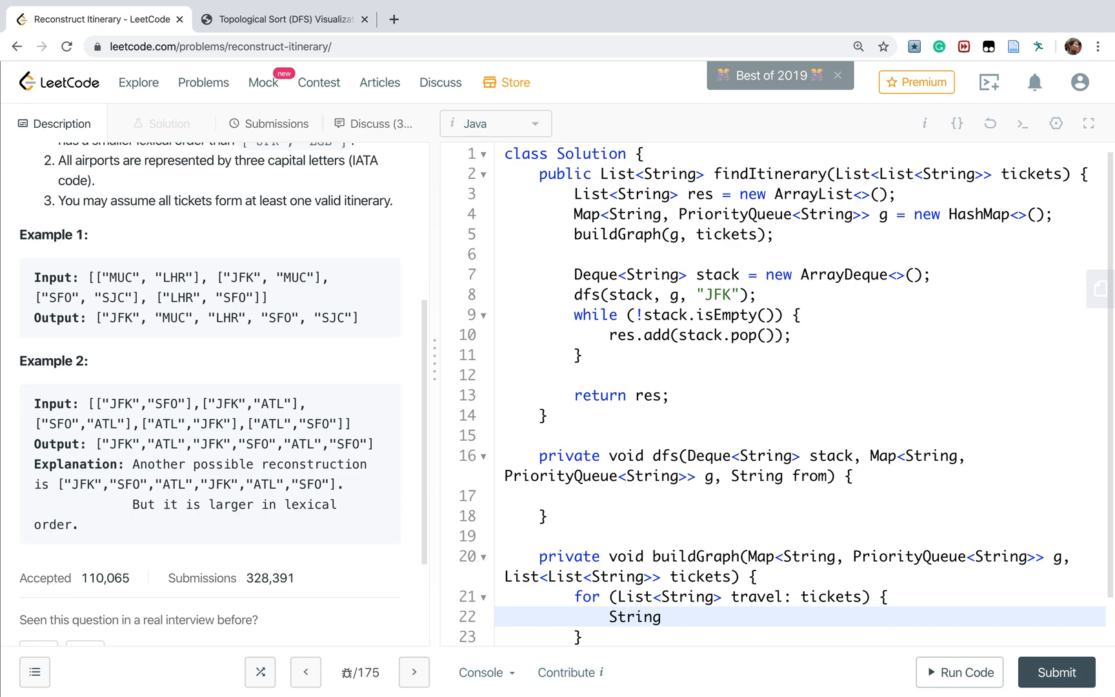
type("rom = trva")
Inside the loop read from/to, create a PriorityQueue per new origin via containsKey, and offer to into g.get(from)
key("BackSpace")
type("ael")
key("BackSpace")
key("BackSpace")
type("avel.get(0), to = travel.get(1);")
key("Return")
type("if (!m")
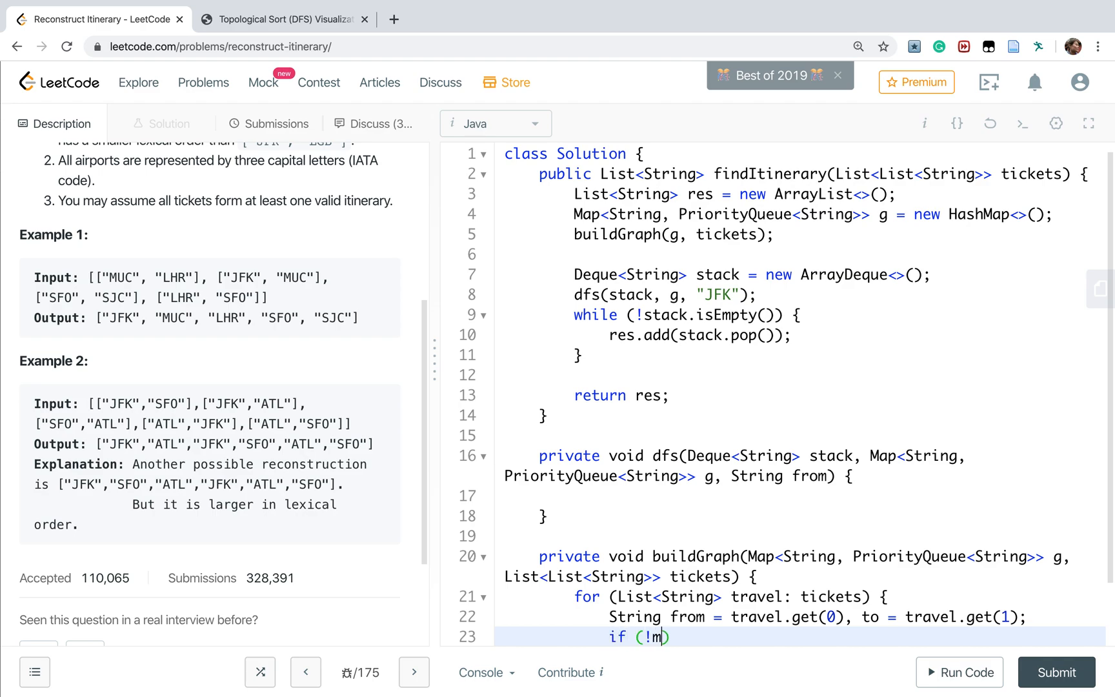
type("g.contians")
key("BackSpace")
key("BackSpace")
key("BackSpace")
type("ainsKey(from) {")
key("Return")
type("g.")
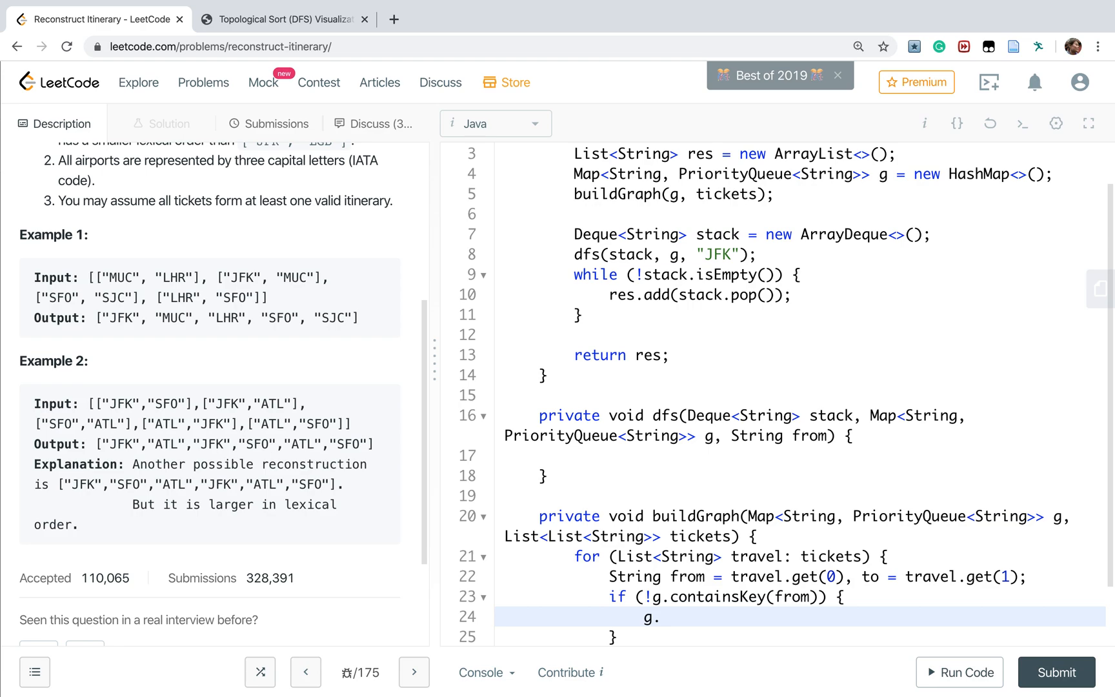
type("put(")
type("fo")
type("om,")
type(" new Pi")
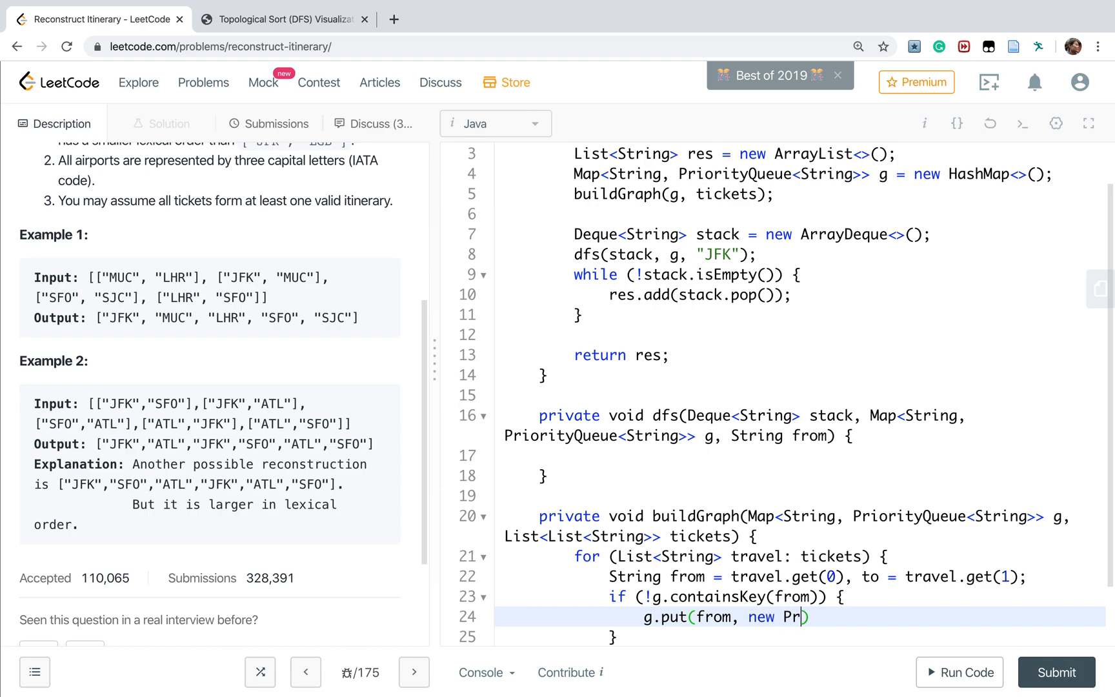
type("iorityQueue<>());")
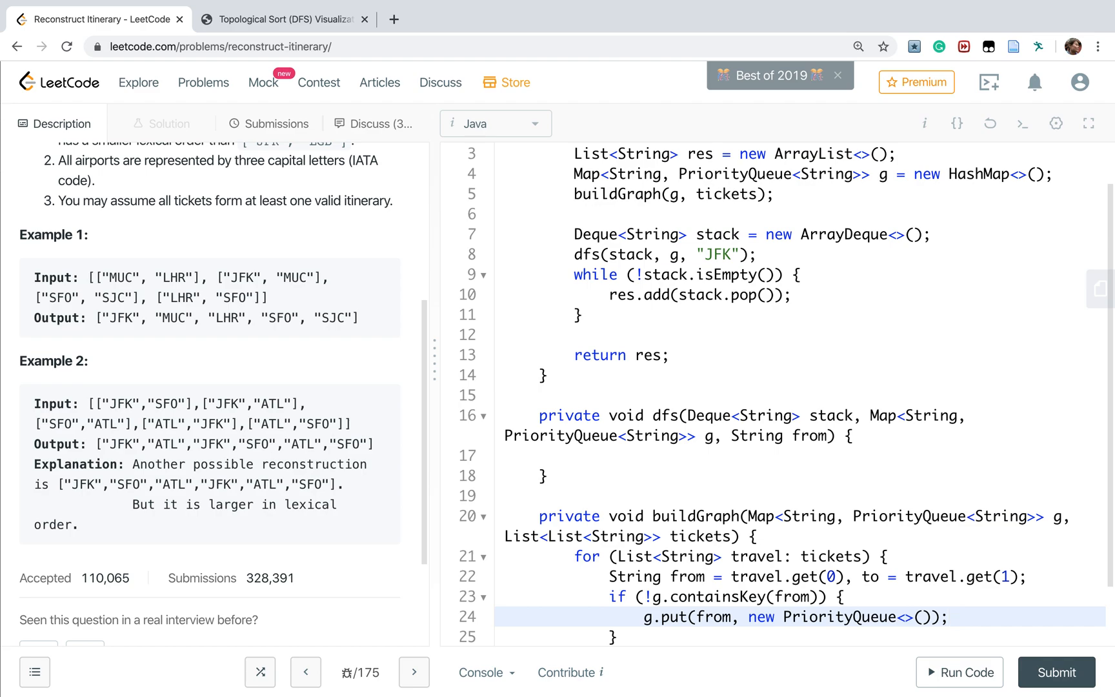
key("Down")
key("Return")
key("Return")
type("g.g")
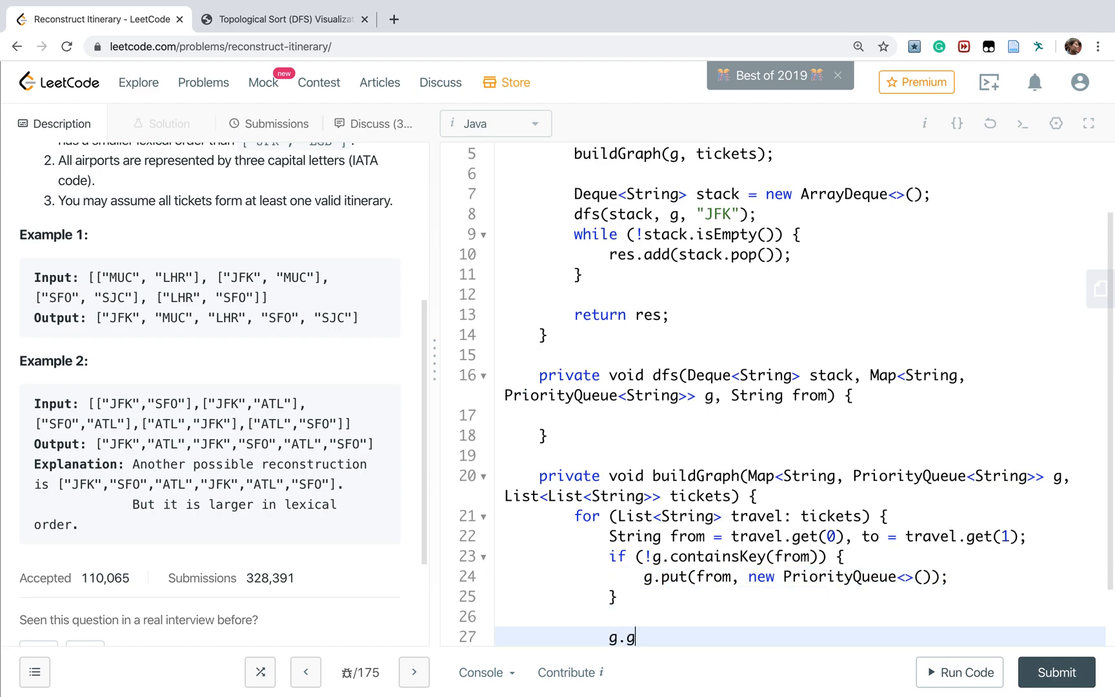
type("t(from).offer(tp")
type("o);")
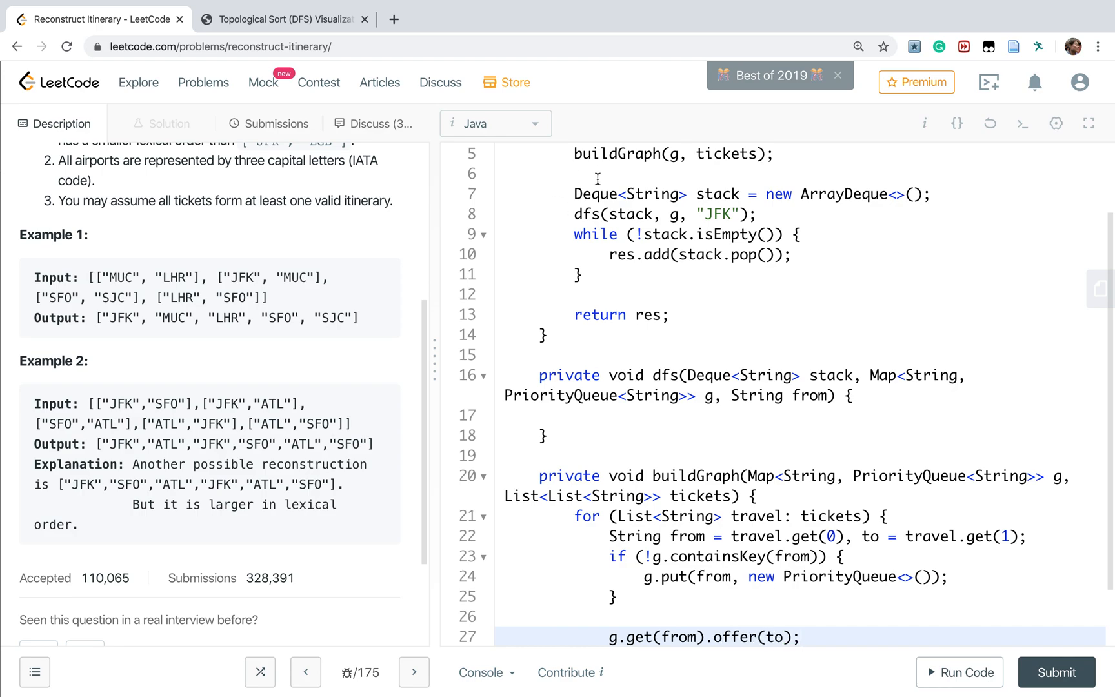
scroll(602, 190, "up", 2)
In dfs fetch the arrivals queue for from and loop while it is non-empty
left_click(633, 447)
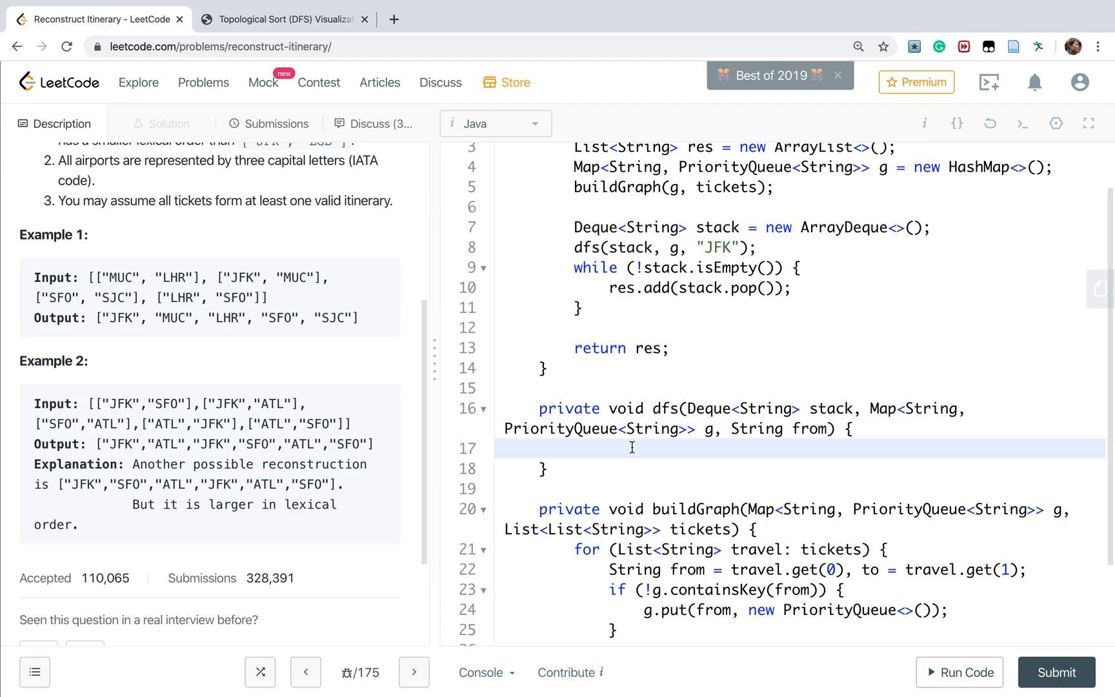
type("Priro")
type("r")
type("Queue<ASt")
key("BackSpace")
key("BackSpace")
key("BackSpace")
type("String> arrivals")
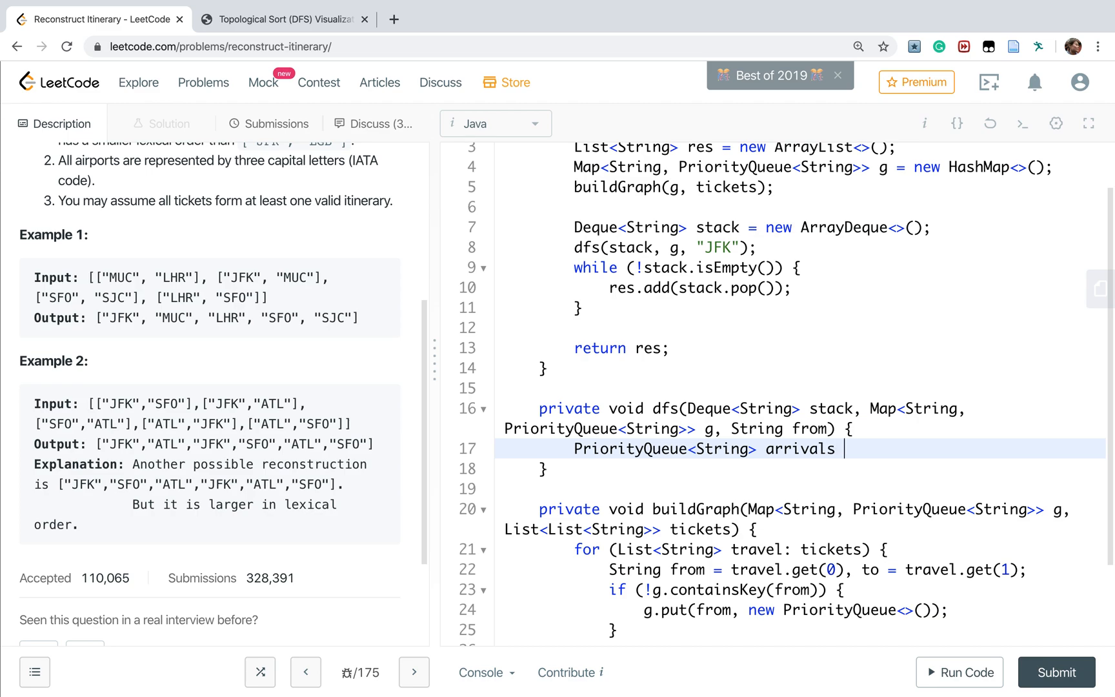
type(" = g.get(from);")
key("Return")
type("hi")
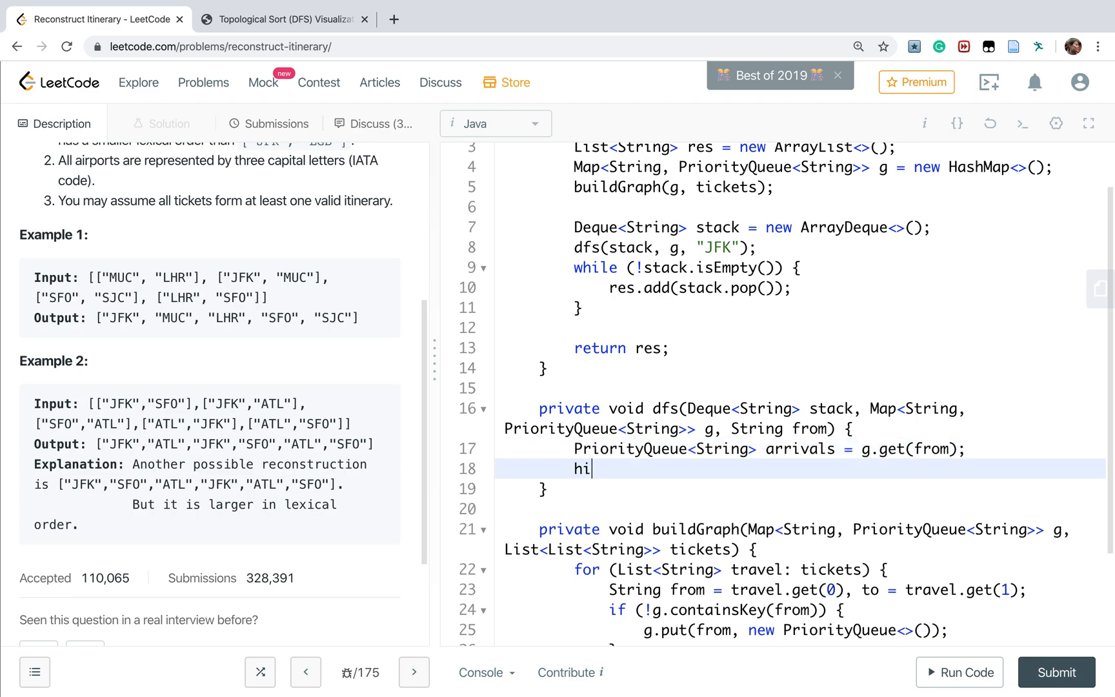
key("BackSpace")
key("BackSpace")
type("while (arrivals")
key("BackSpace")
key("BackSpace")
key("BackSpace")
key("BackSpace")
type("vals != null && !arrivals")
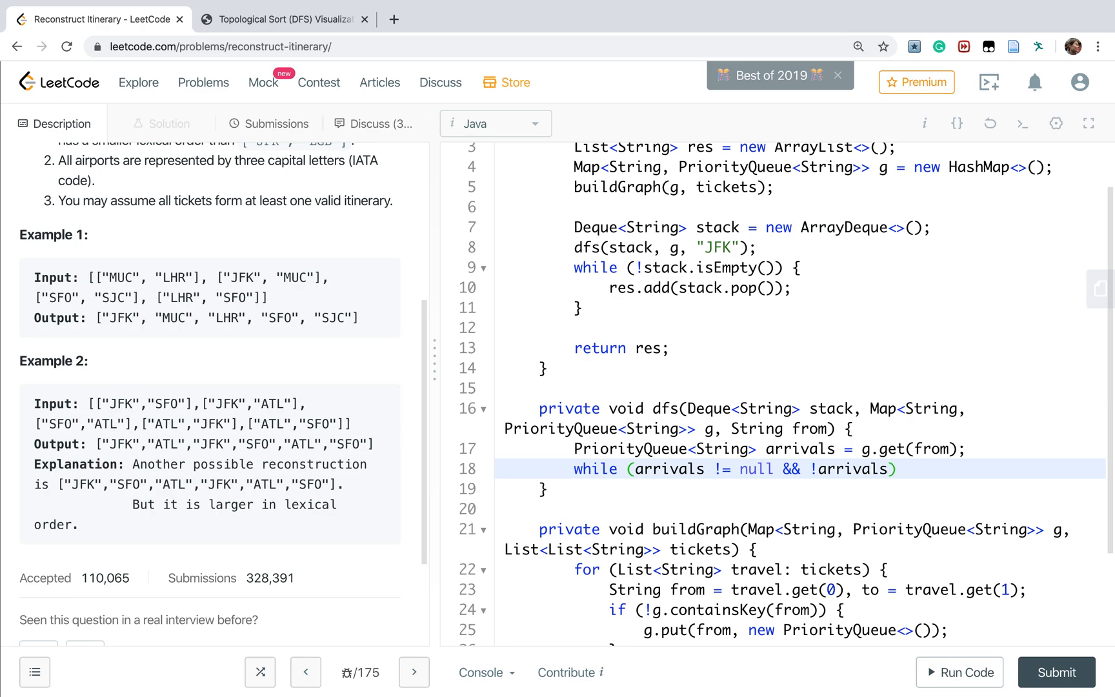
type(".isEmpty()) {")
key("Return")
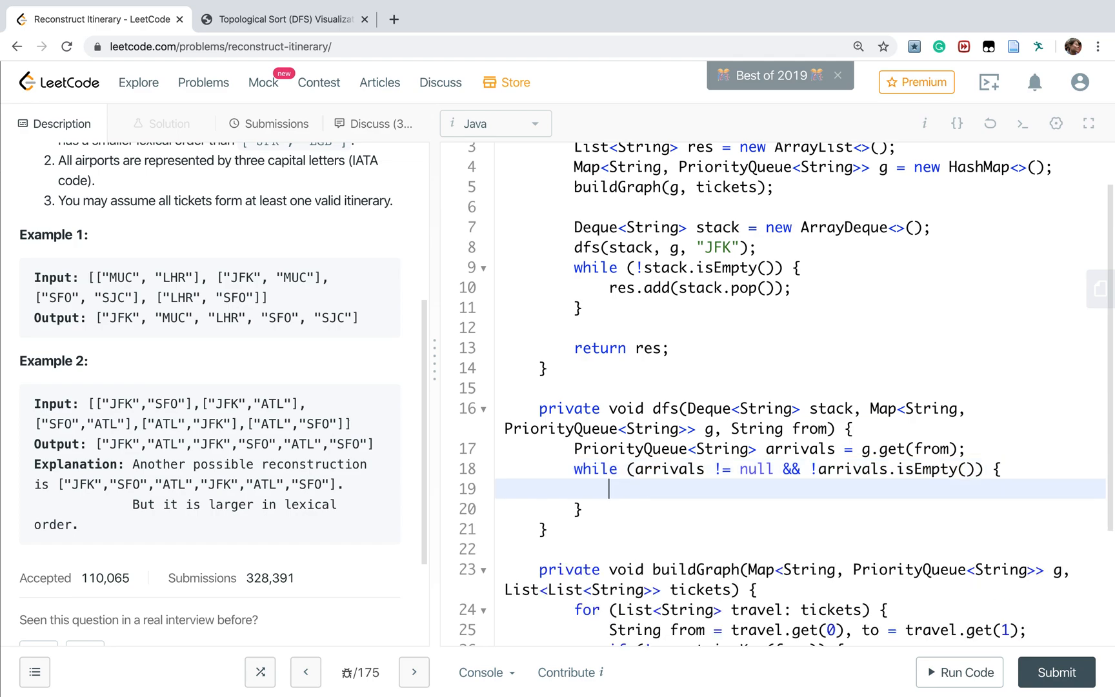
type("String to")
type(" = g.")
type("get(from).poll(")
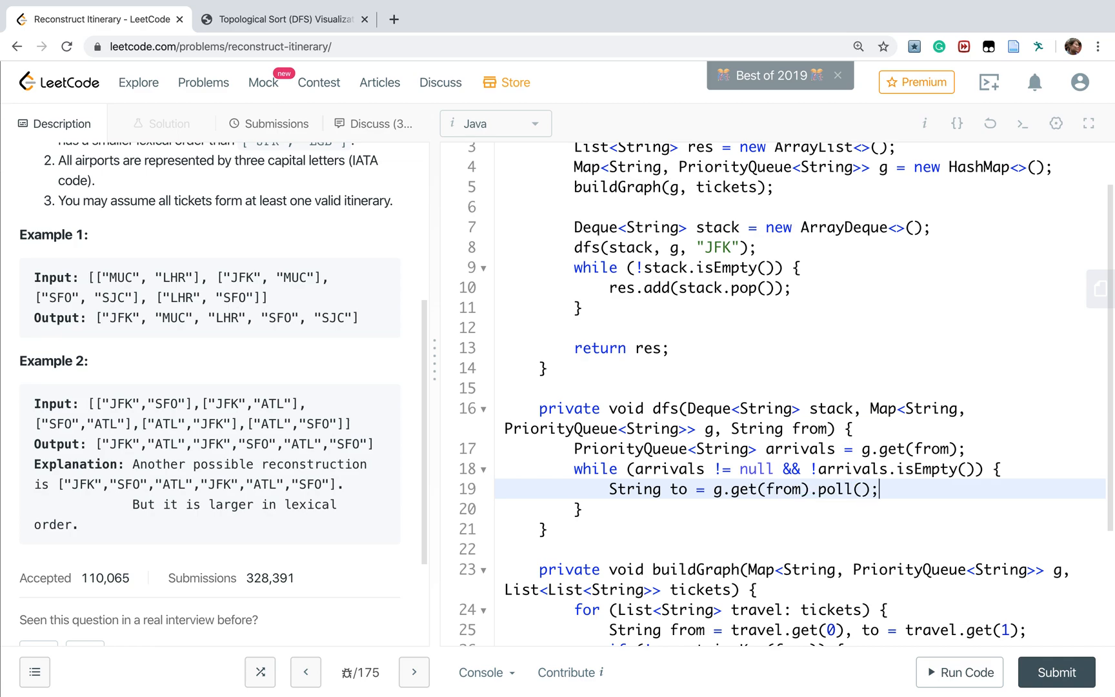
type(");")
Poll each arrival, recurse with dfs(stack, g, to), then push from onto the stack after the loop
key("Return")
type("dfs9")
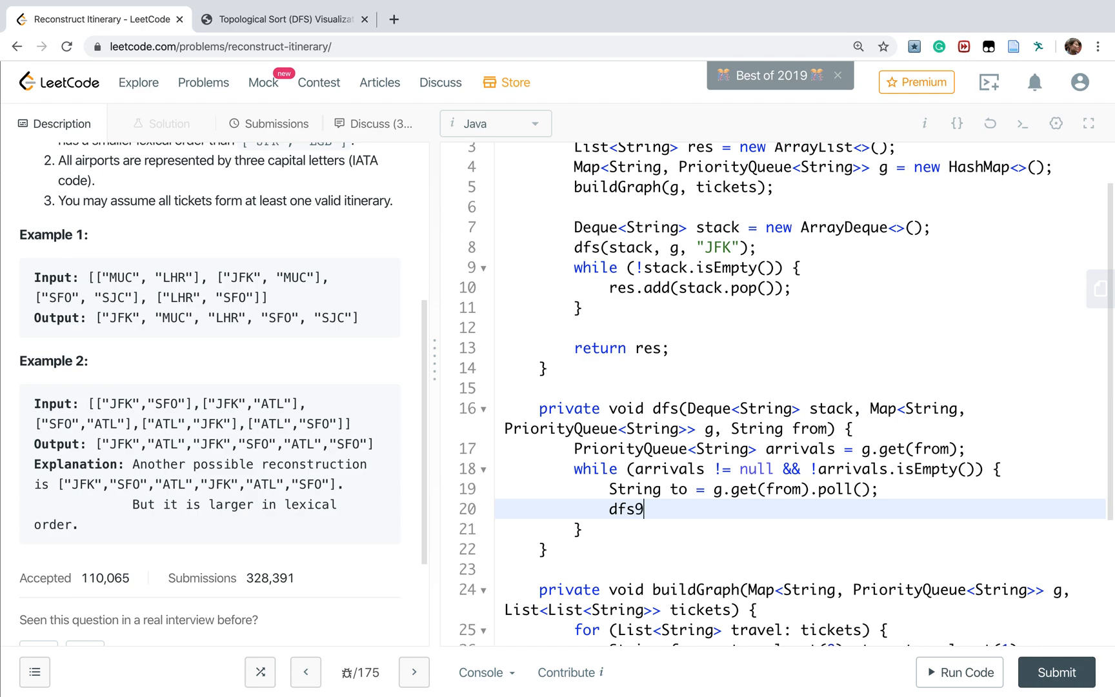
key("BackSpace")
type("(stack.")
key("BackSpace")
type(", g,")
type(" to)")
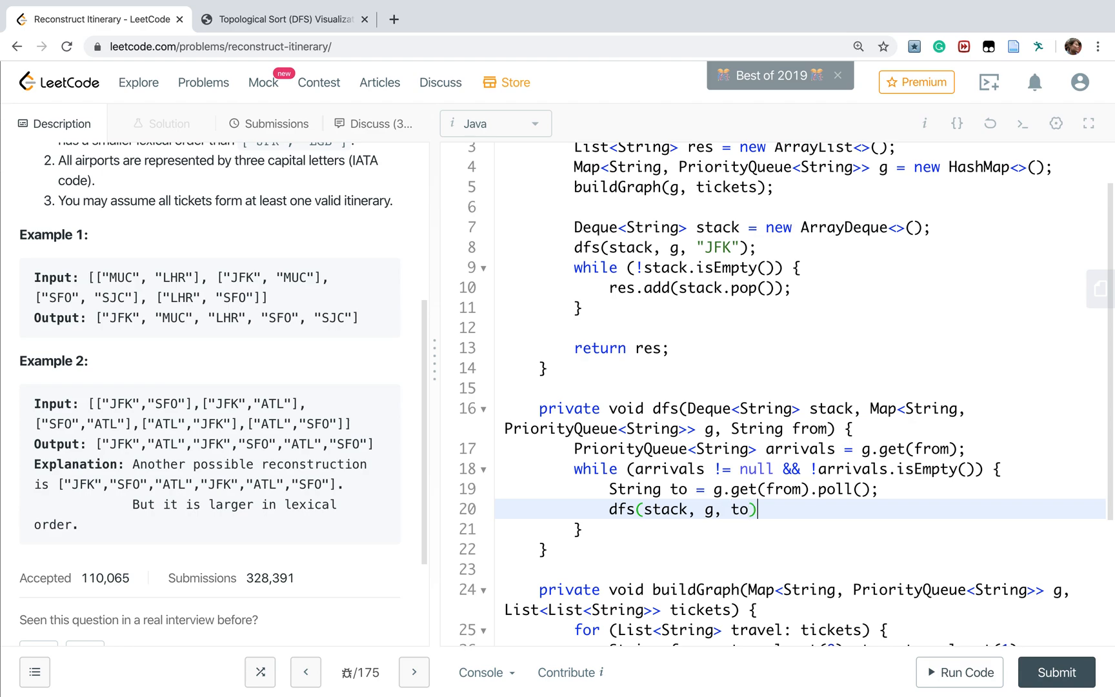
type(";")
key("Down")
key("Down")
key("Up")
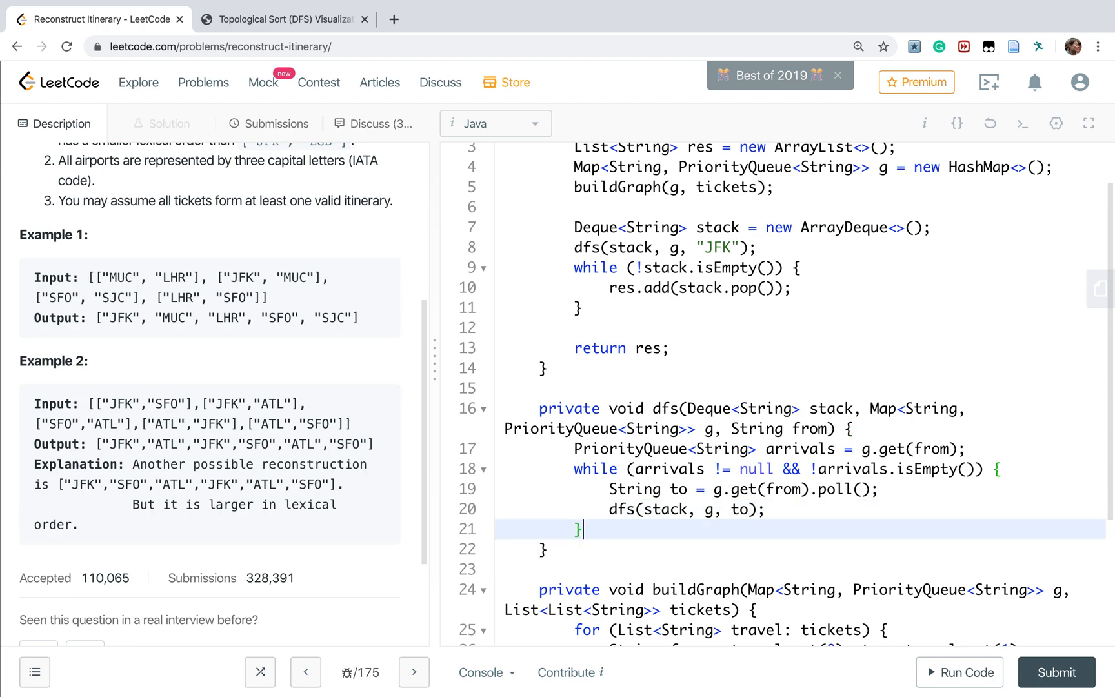
key("Return")
key("Return")
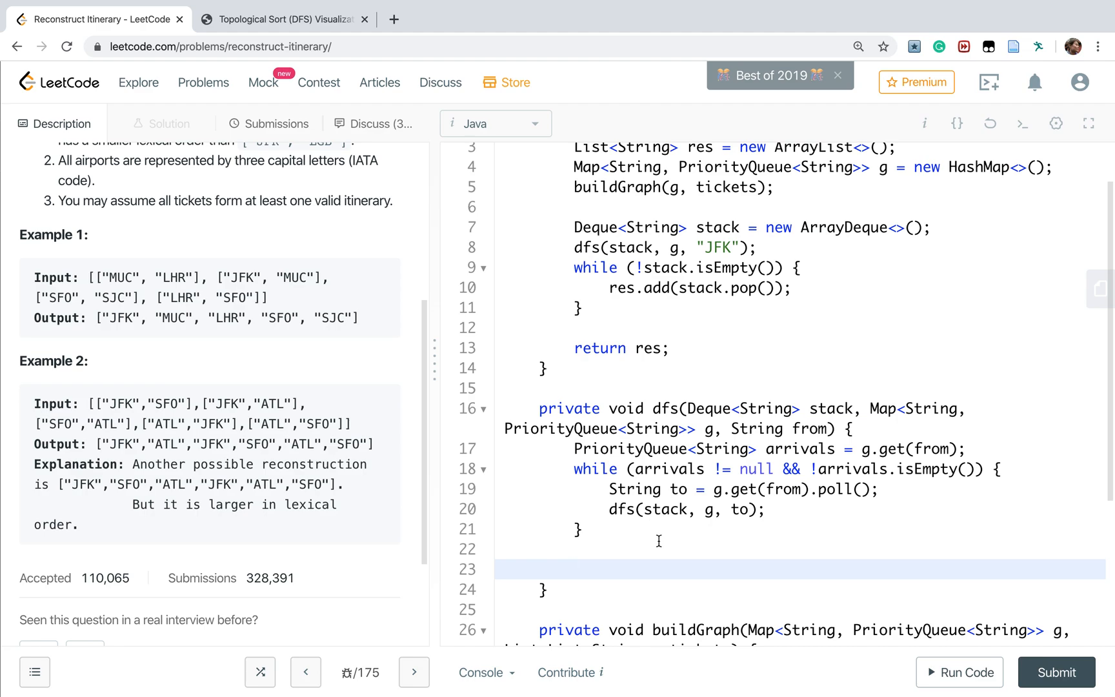
type("stack.push(from)")
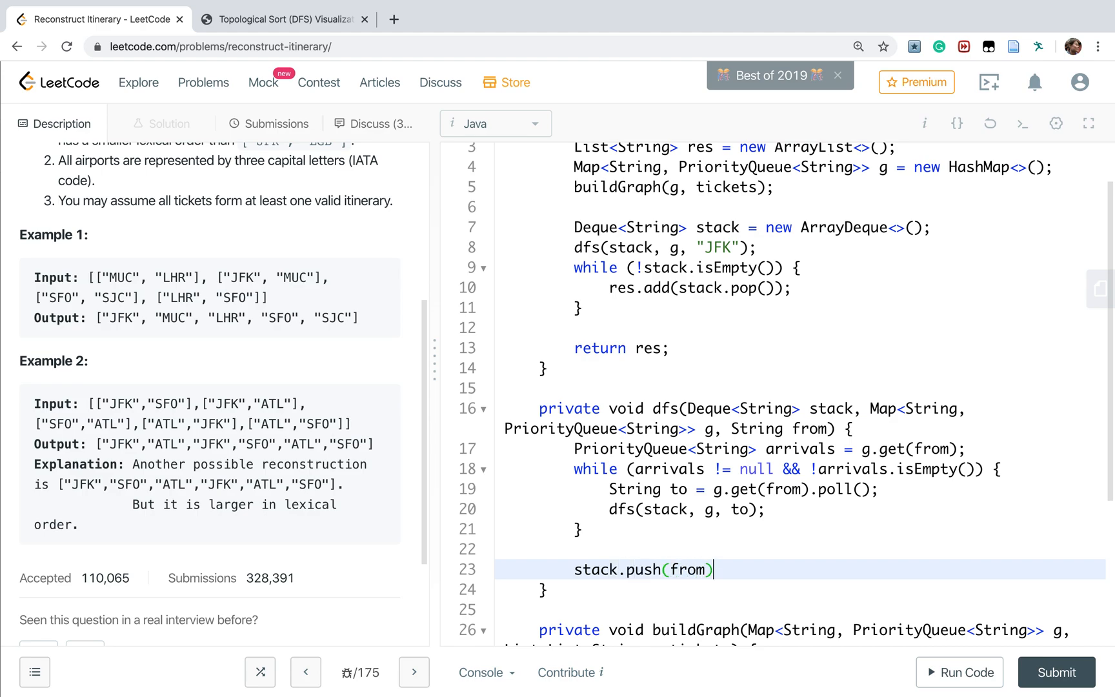
type(";")
scroll(726, 469, "up", 3)
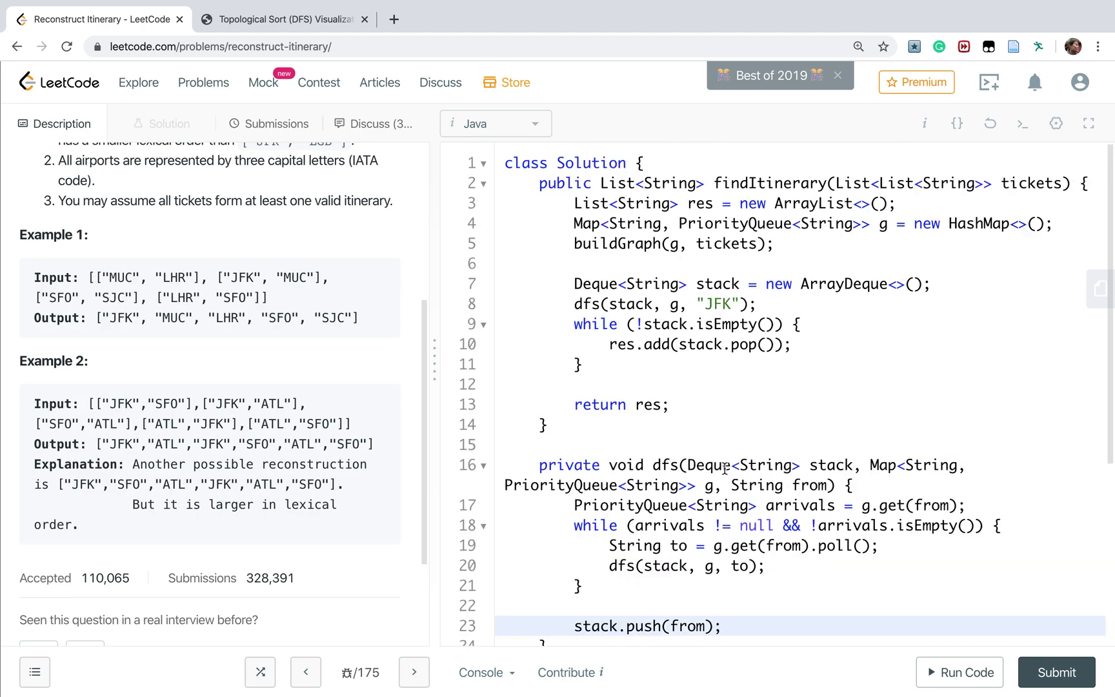
Run the code, submit it (Accepted, 5 ms, faster than 80.03%), and collapse the result panel
left_click(959, 672)
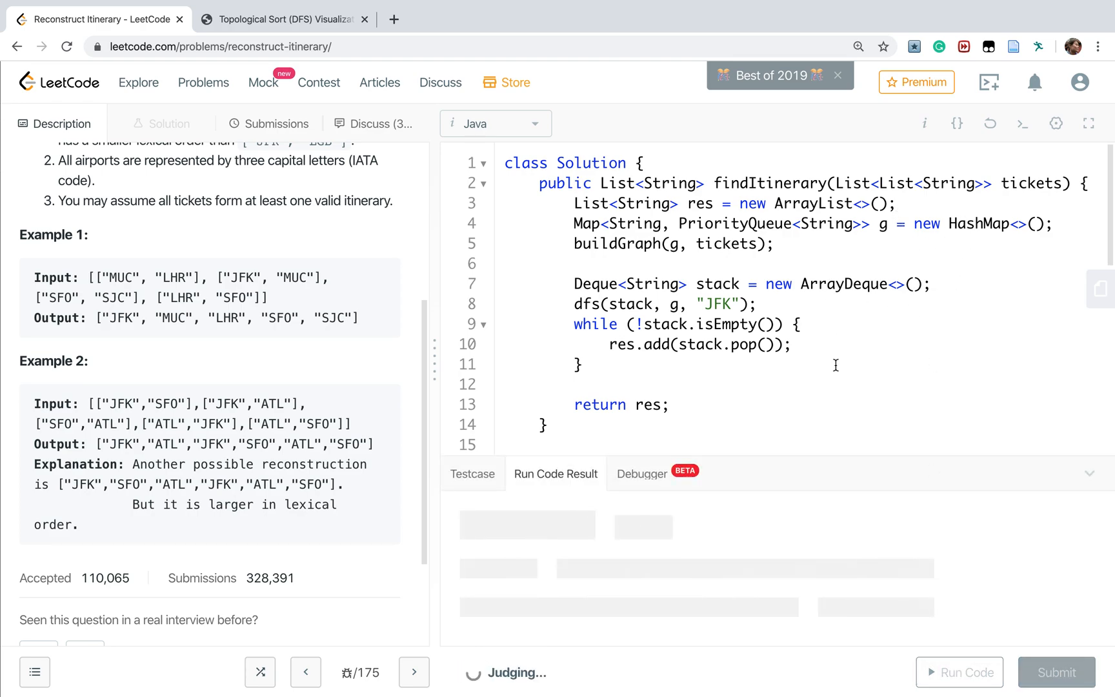
left_click(800, 364)
left_click(1057, 672)
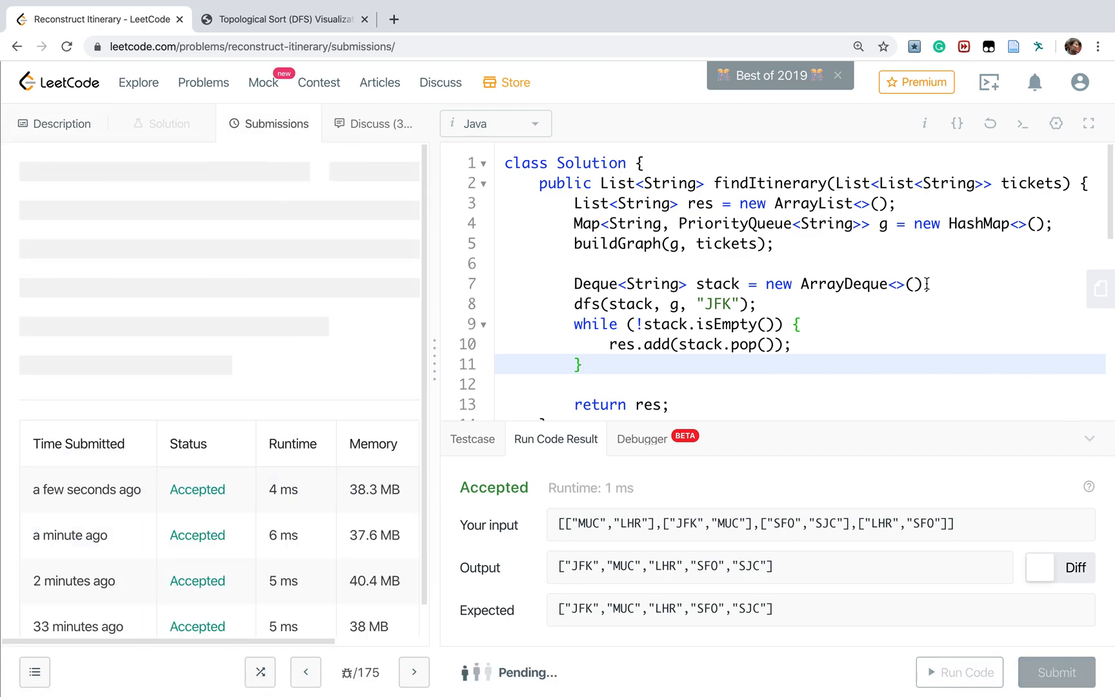
scroll(822, 288, "down", 2)
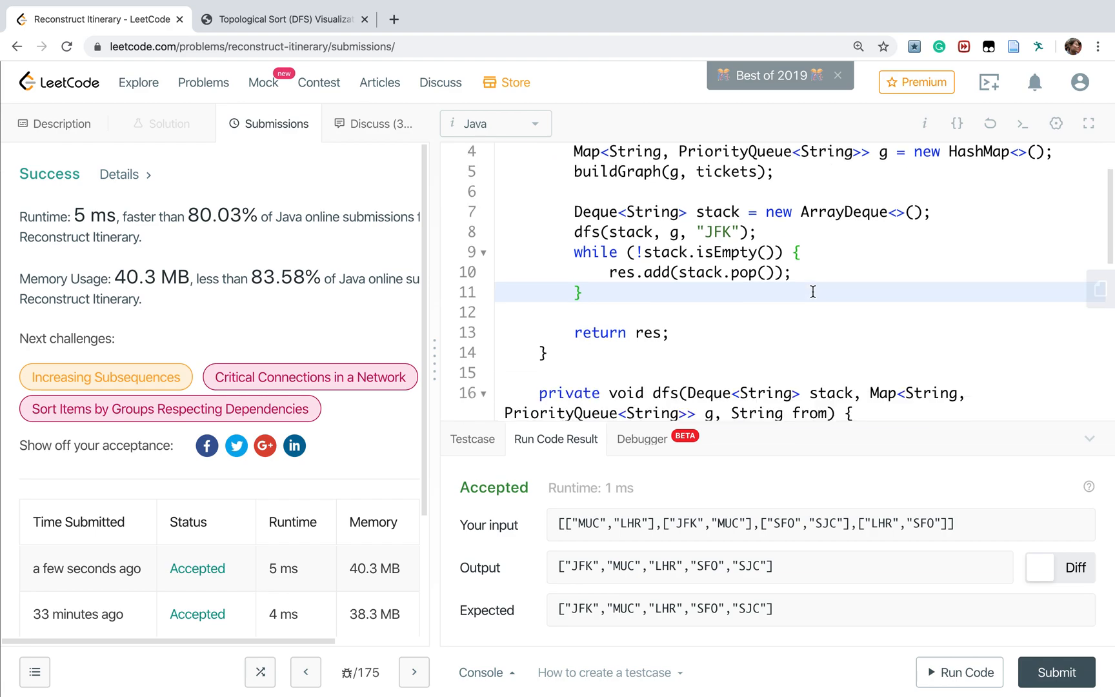
scroll(783, 342, "down", 3)
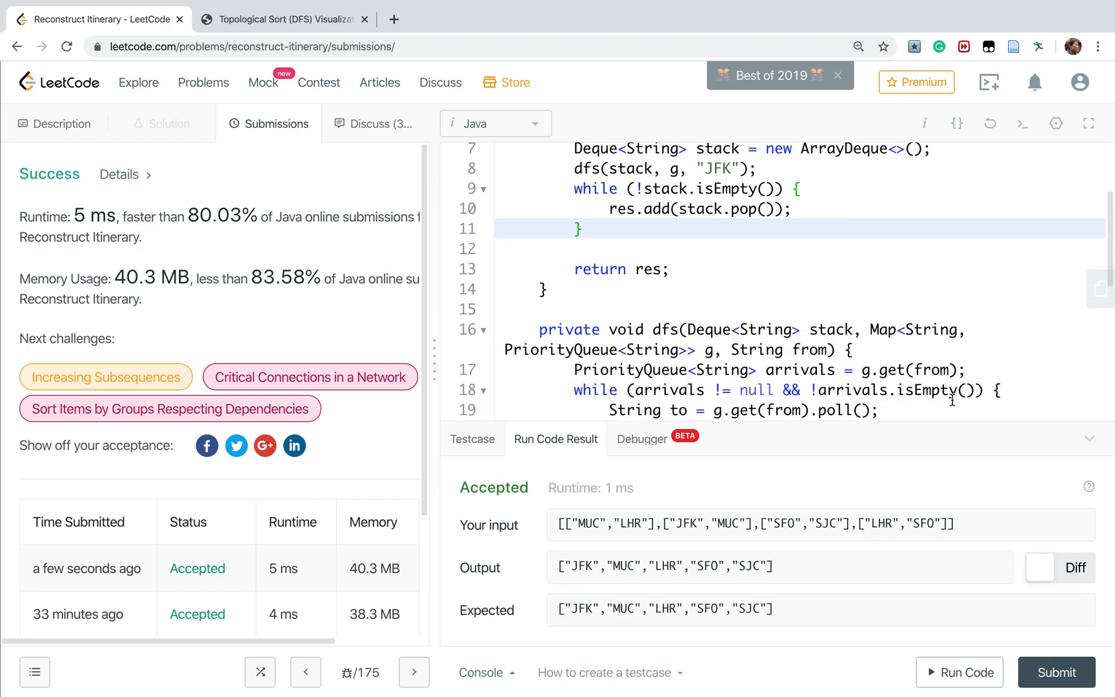
left_click(1089, 439)
scroll(639, 484, "up", 1)
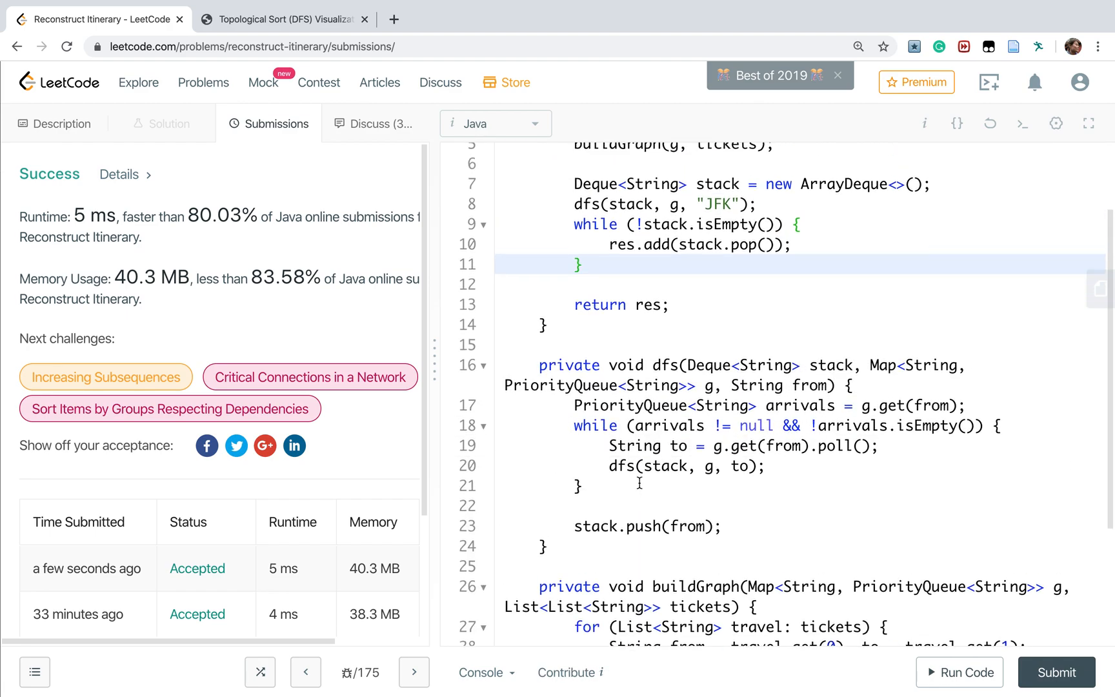
scroll(680, 541, "up", 5)
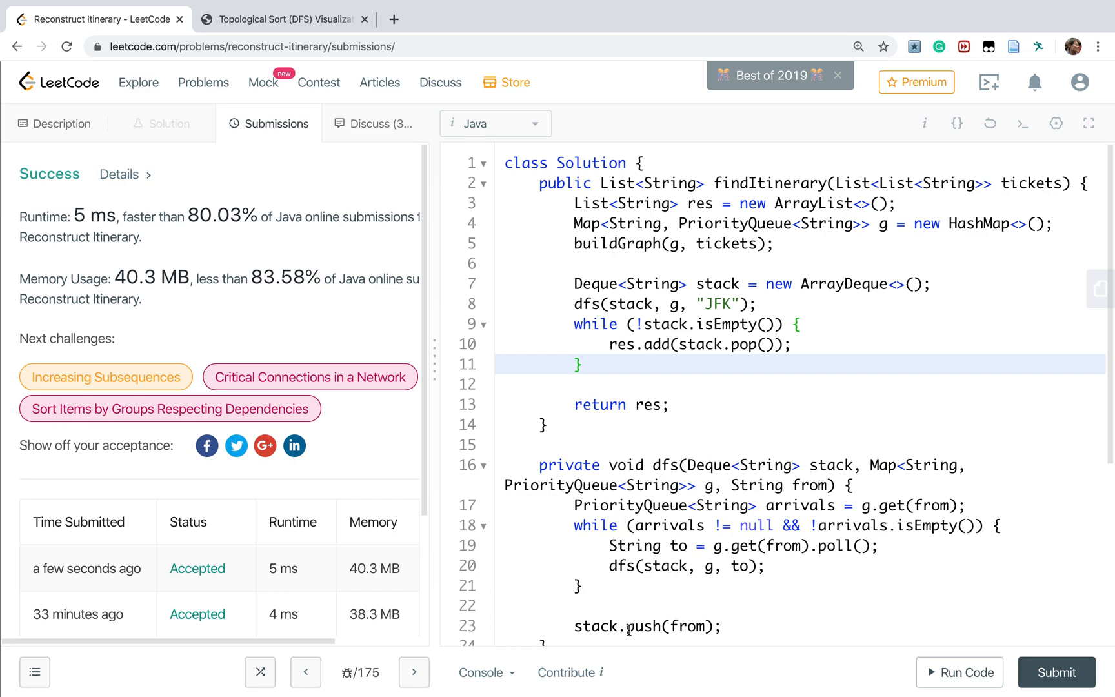
Make res a LinkedList, comment out the Deque, pass res to dfs, and delete the stack-popping while loop
left_click(571, 202)
type("Linked")
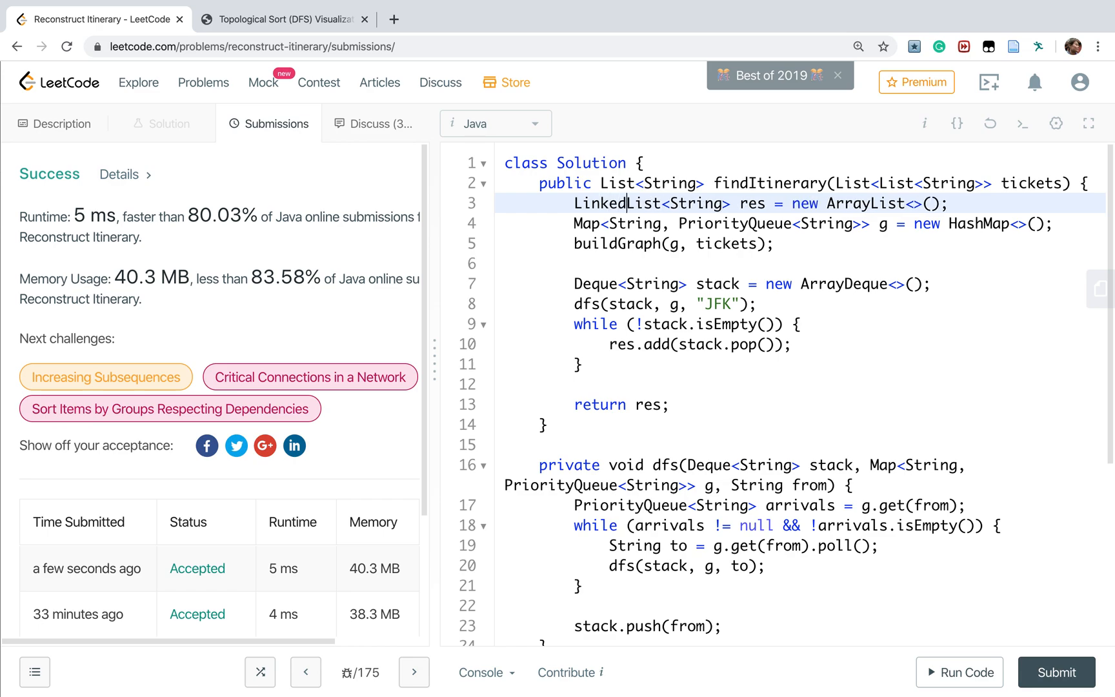
left_click(871, 203)
key("BackSpace")
key("BackSpace")
key("BackSpace")
key("BackSpace")
type("Ln")
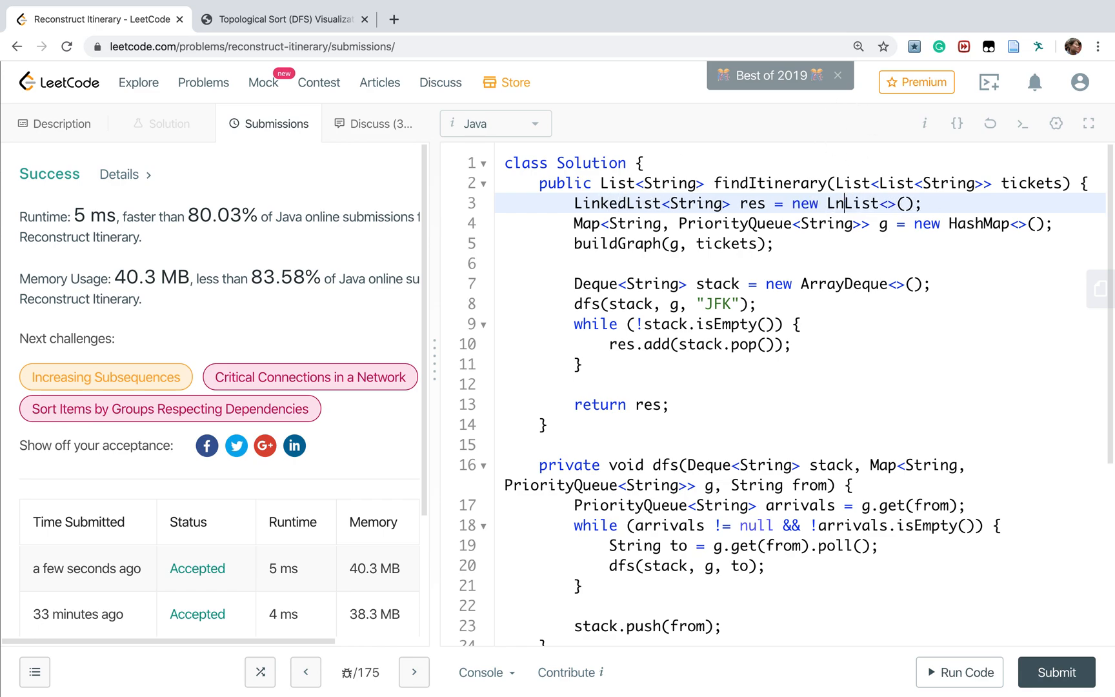
key("BackSpace")
type("ink")
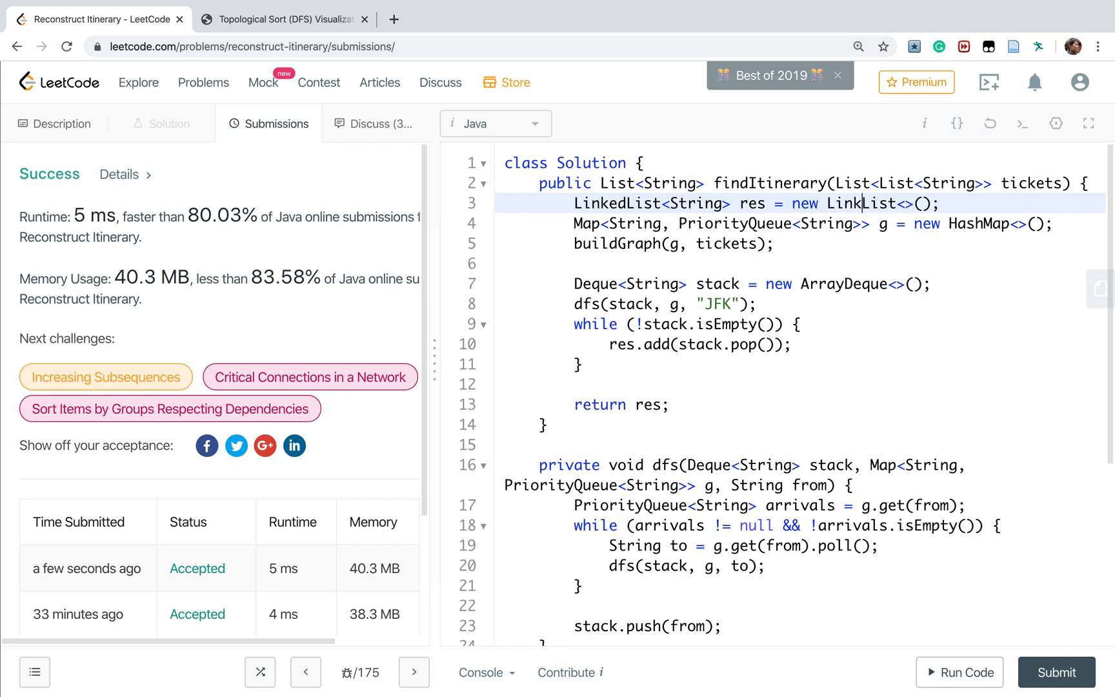
type("ed")
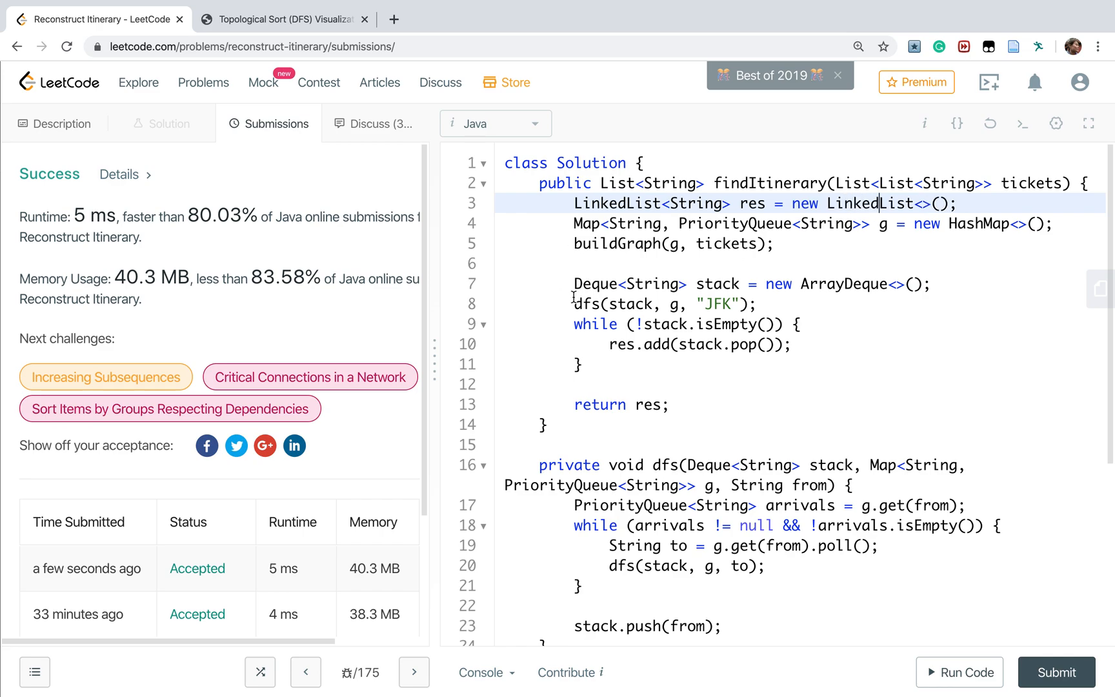
left_click(574, 284)
type("//")
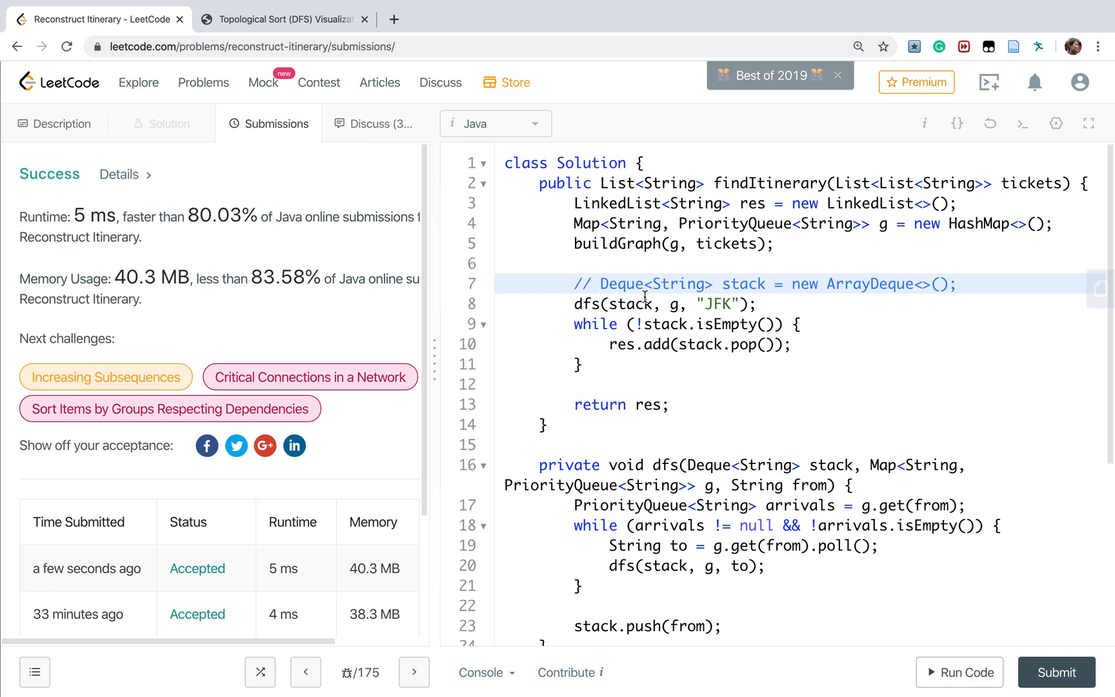
left_click(654, 303)
key("BackSpace")
key("BackSpace")
key("BackSpace")
type("res")
left_click_drag(574, 320, 581, 364)
key("BackSpace")
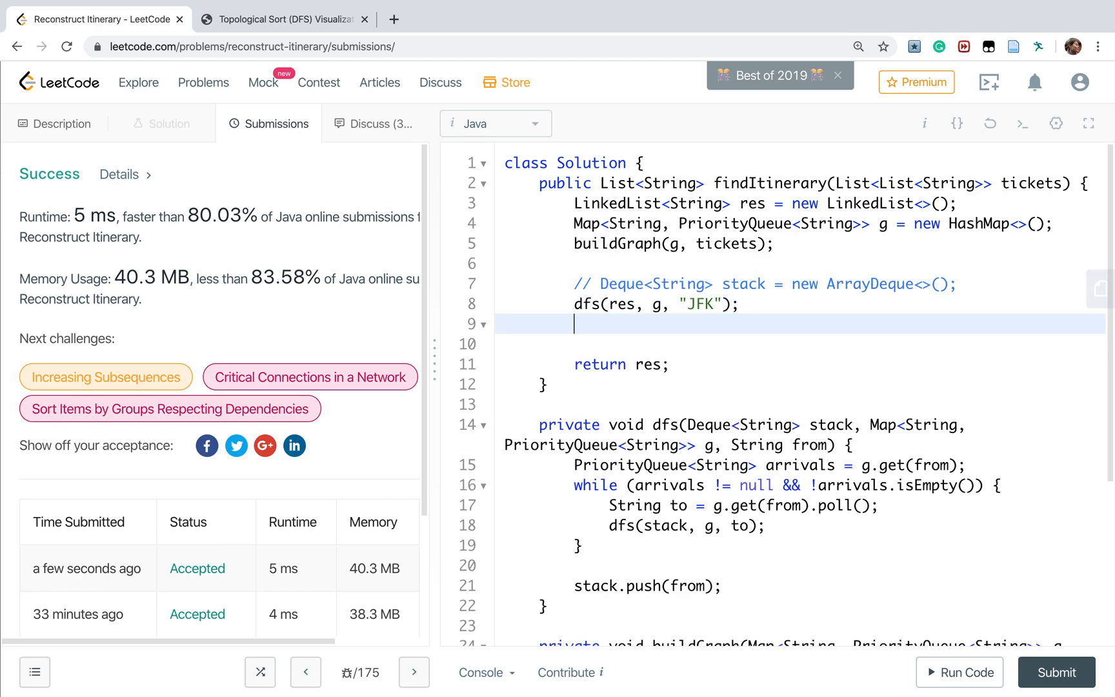
key("BackSpace")
key("BackSpace")
scroll(669, 466, "down", 1)
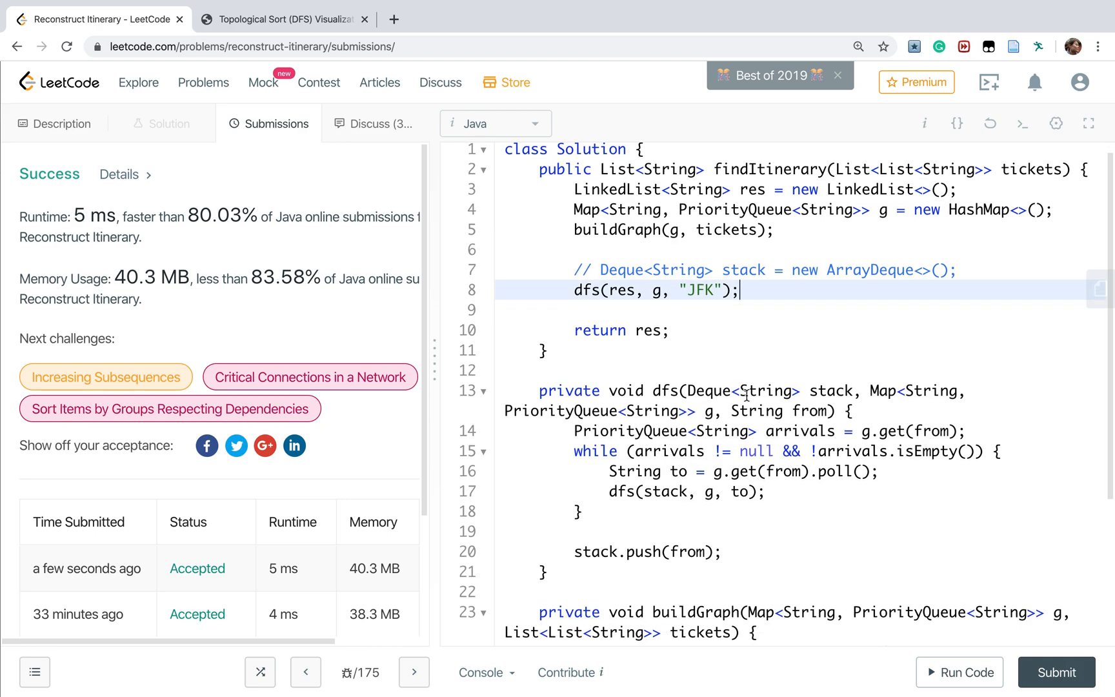
Change the dfs parameter to LinkedList res, recurse with res, and replace stack.push(from) with res.addFirst(from)
left_click(739, 390)
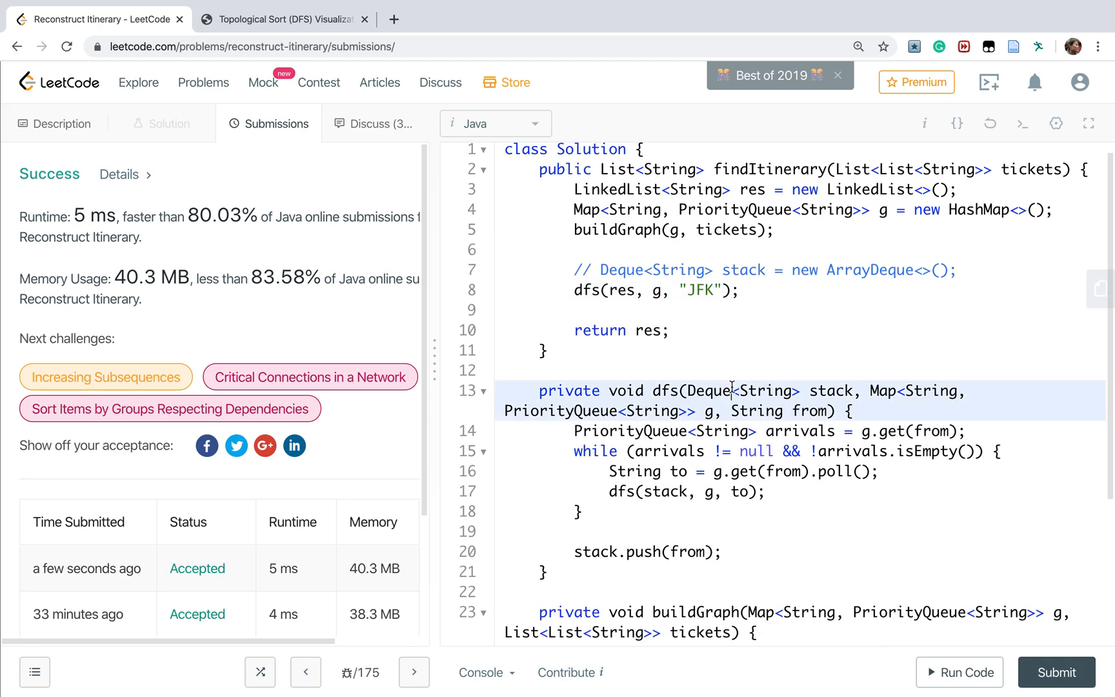
key("BackSpace")
key("BackSpace")
key("BackSpace")
type("LinkedL<String> st")
key("BackSpace")
key("BackSpace")
key("BackSpace")
type("ist")
left_click(889, 391)
key("BackSpace")
key("BackSpace")
key("BackSpace")
key("BackSpace")
type("res")
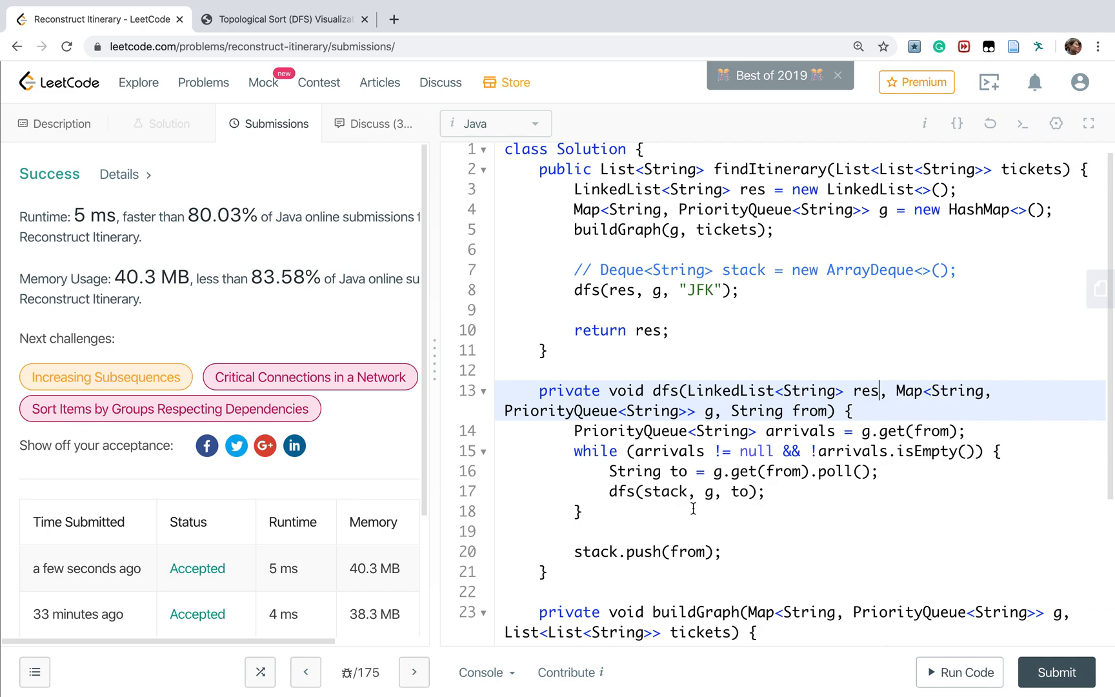
left_click(687, 491)
key("BackSpace")
key("BackSpace")
key("BackSpace")
type("res")
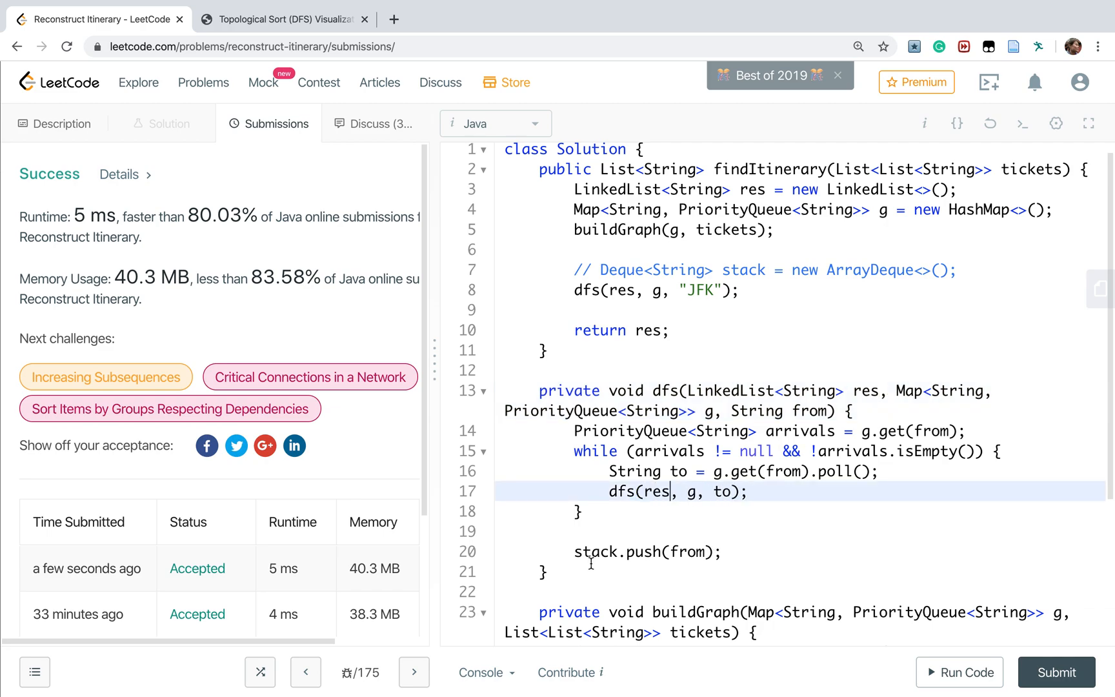
left_click(575, 551)
type("//")
key("End")
key("Return")
type("re")
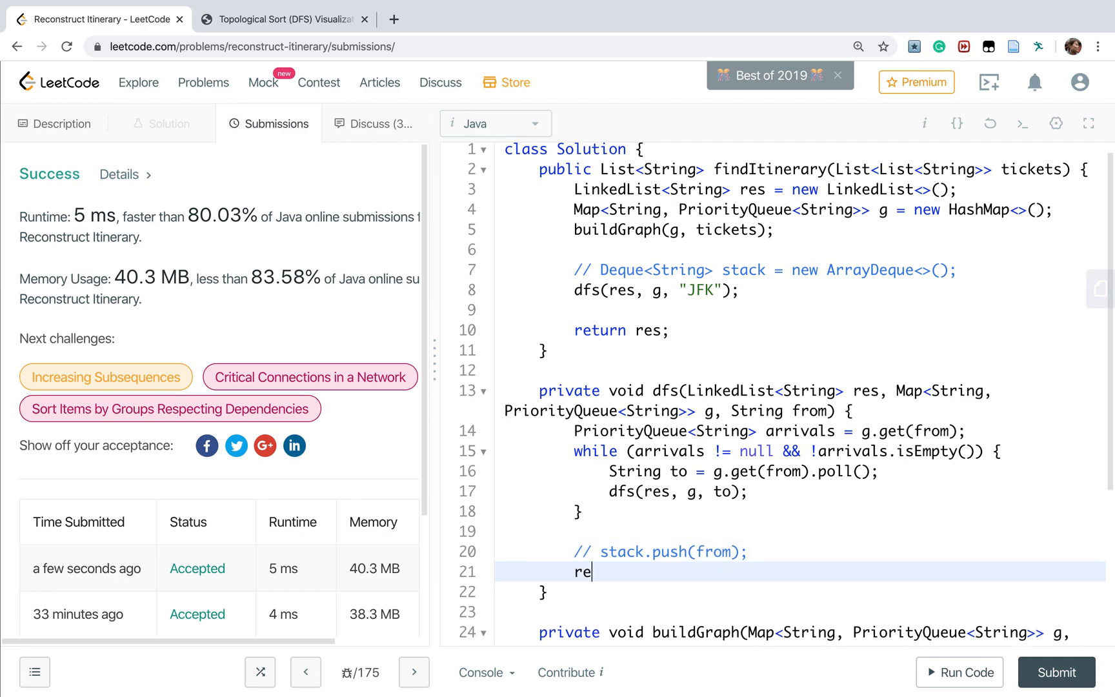
type("s.addFirst(from);")
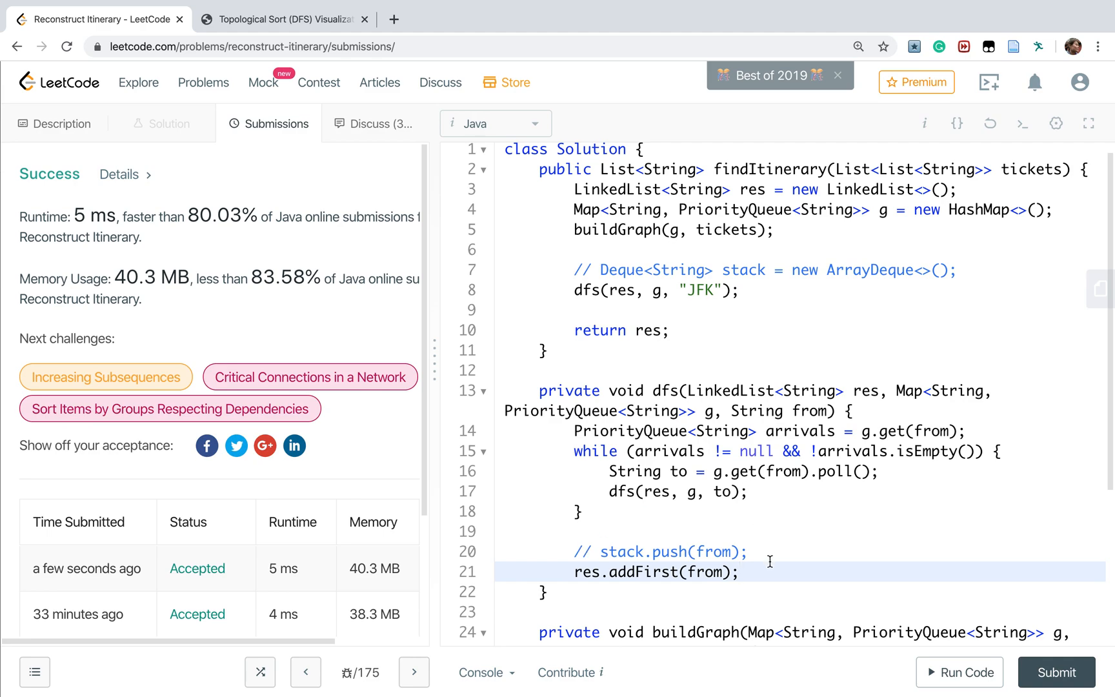
scroll(827, 557, "down", 5)
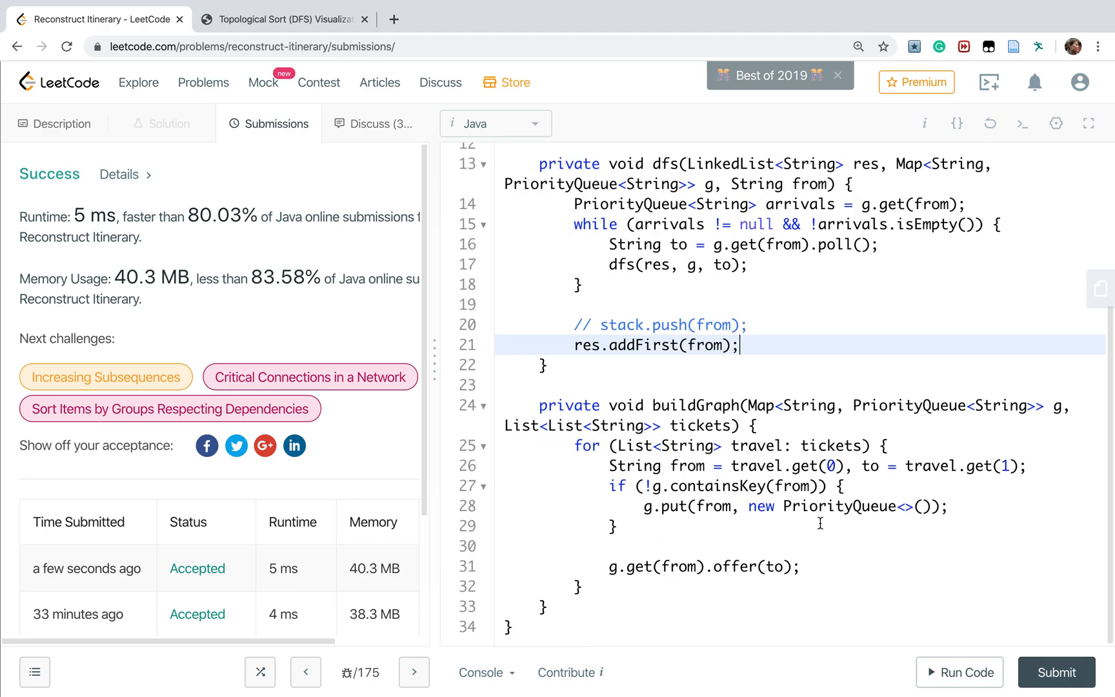
scroll(808, 581, "up", 6)
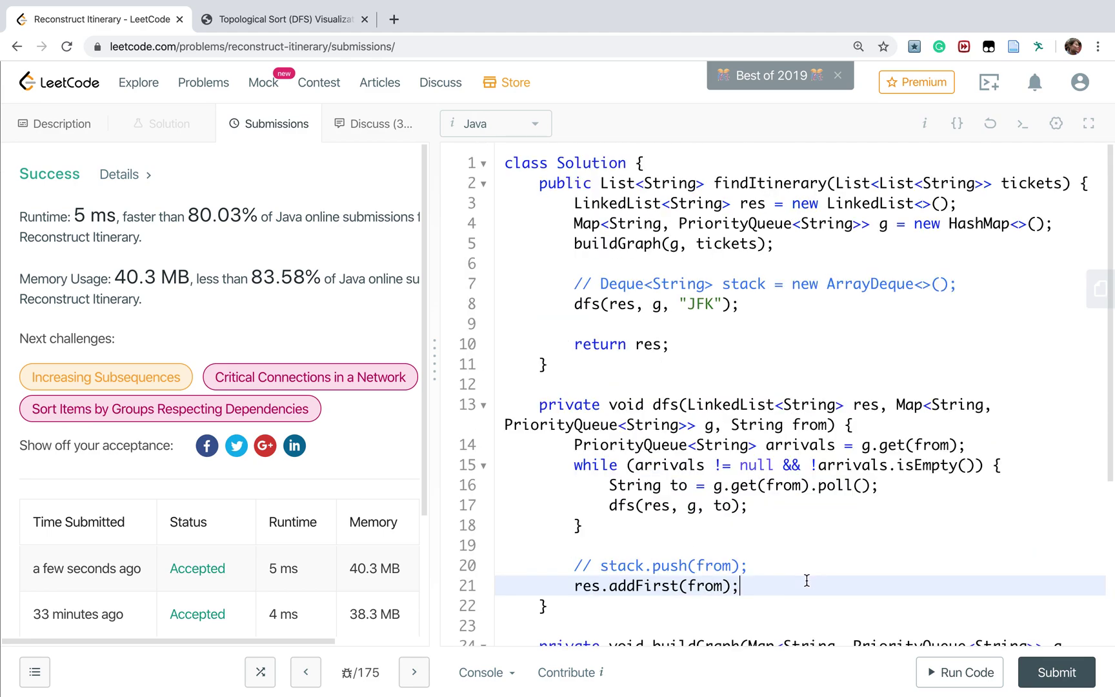
Run and submit the LinkedList version, accepted at 4 ms, faster than 99.98% of Java submissions
left_click(959, 671)
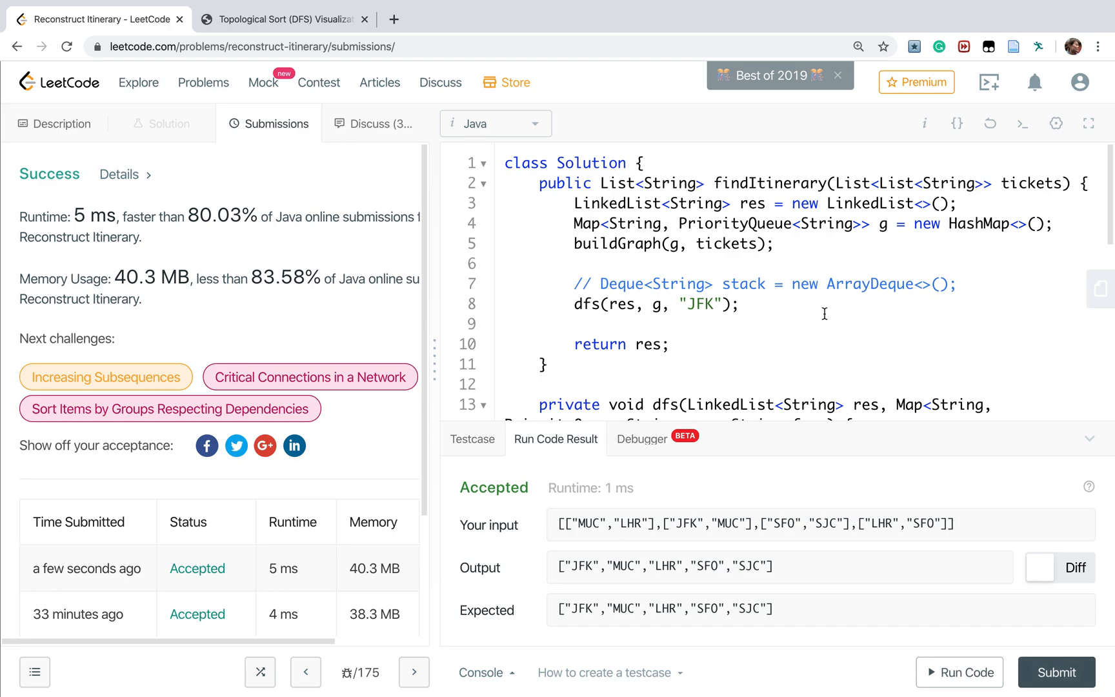
left_click(1057, 673)
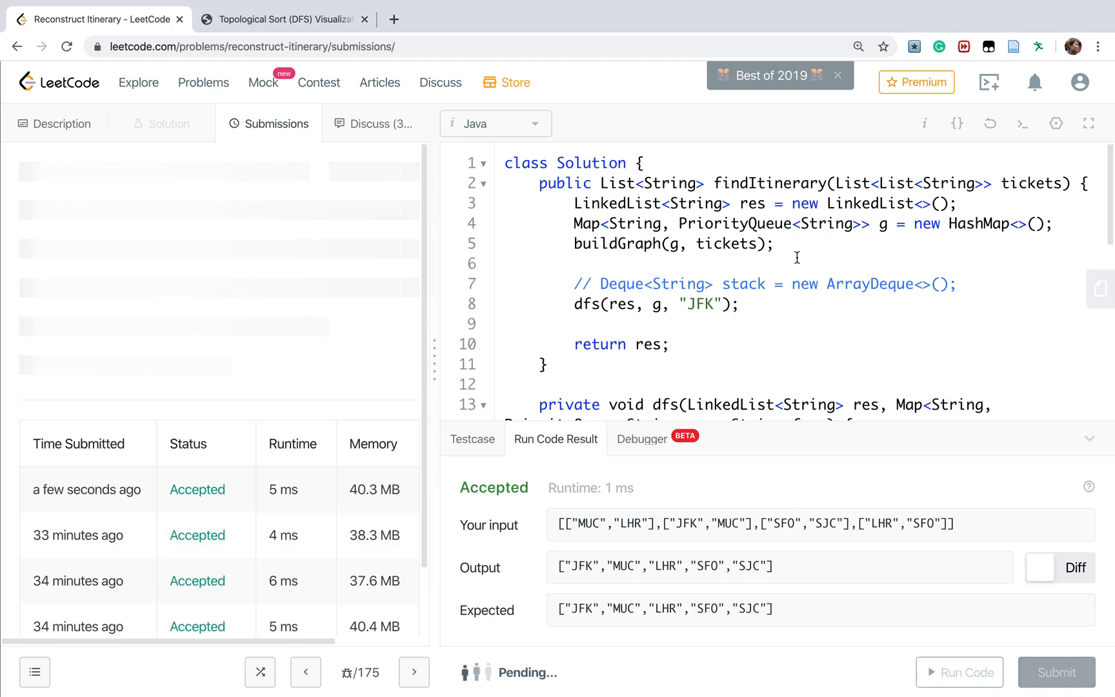